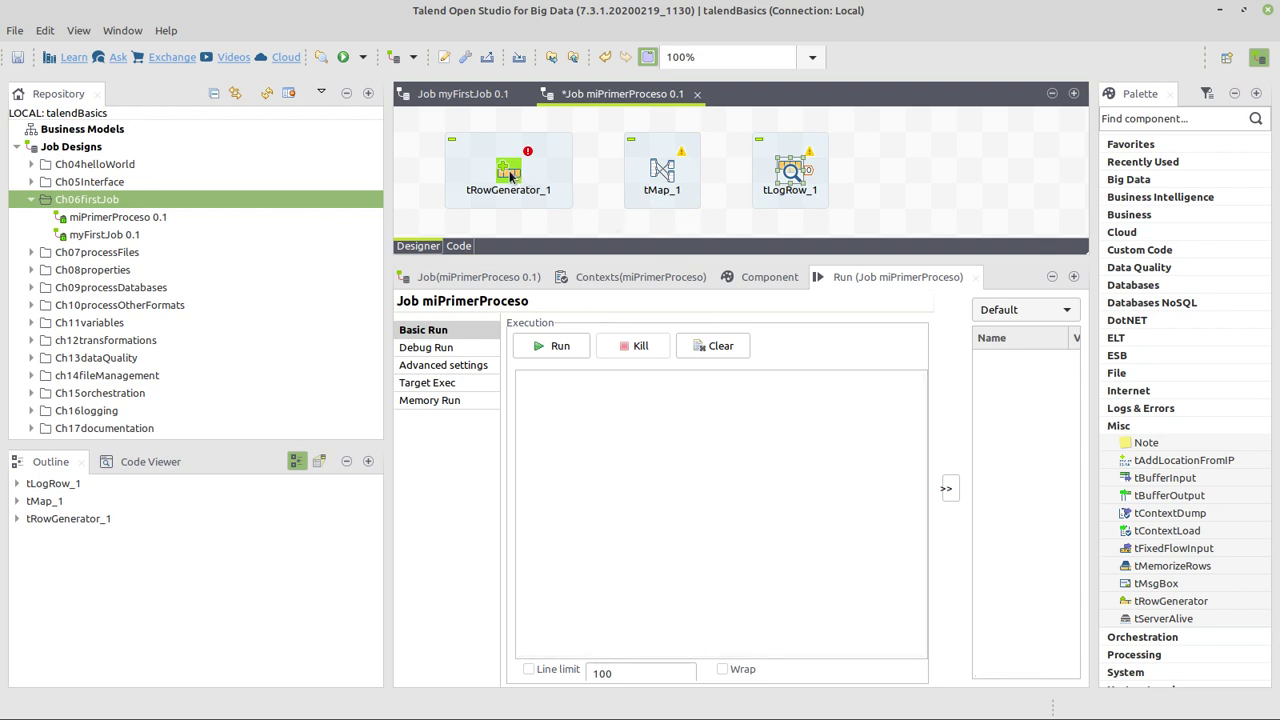
Open the settings of the tRowGenerator_1 component and enlarge the editor window.
double_click(510, 176)
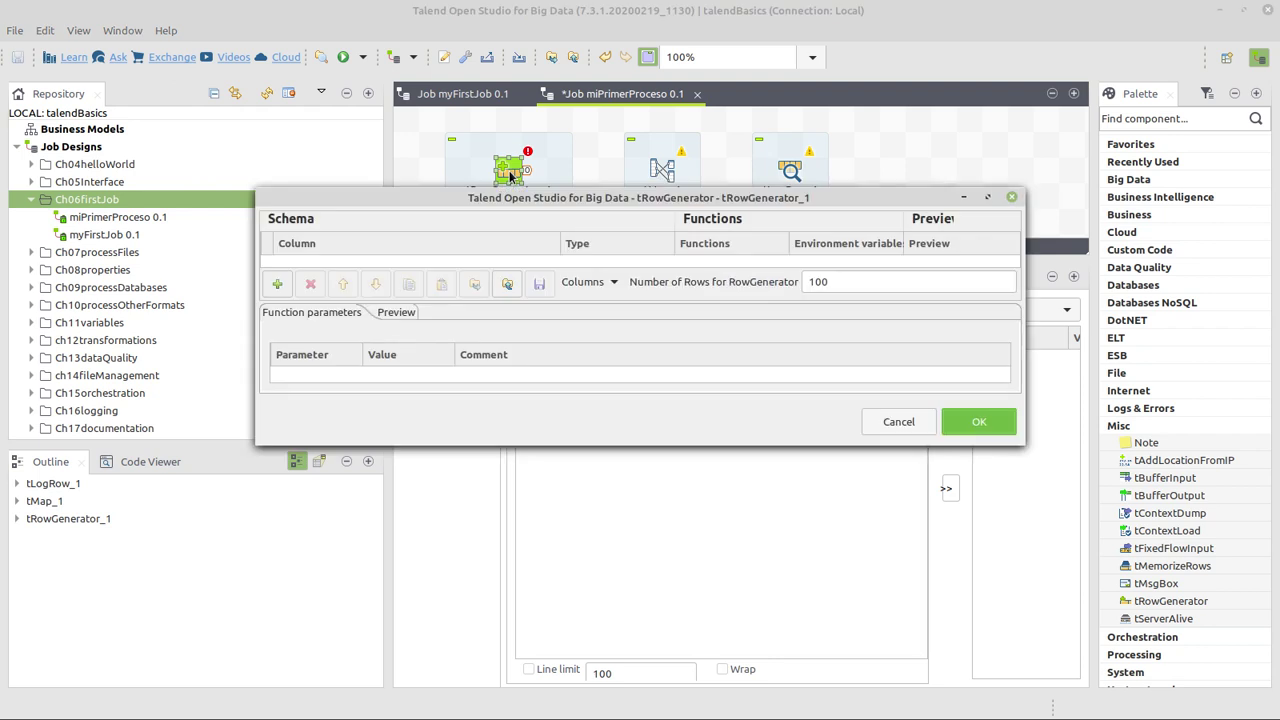
drag(264, 184, 83, 36)
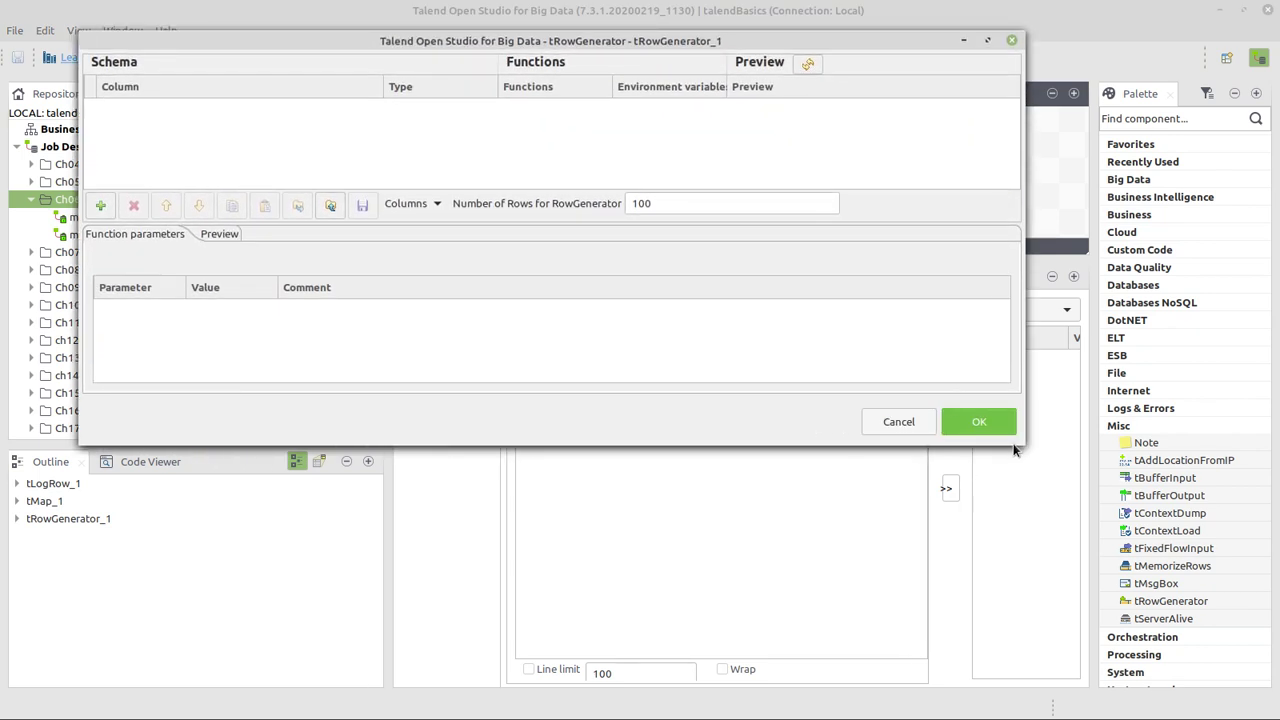
drag(1022, 450, 1236, 626)
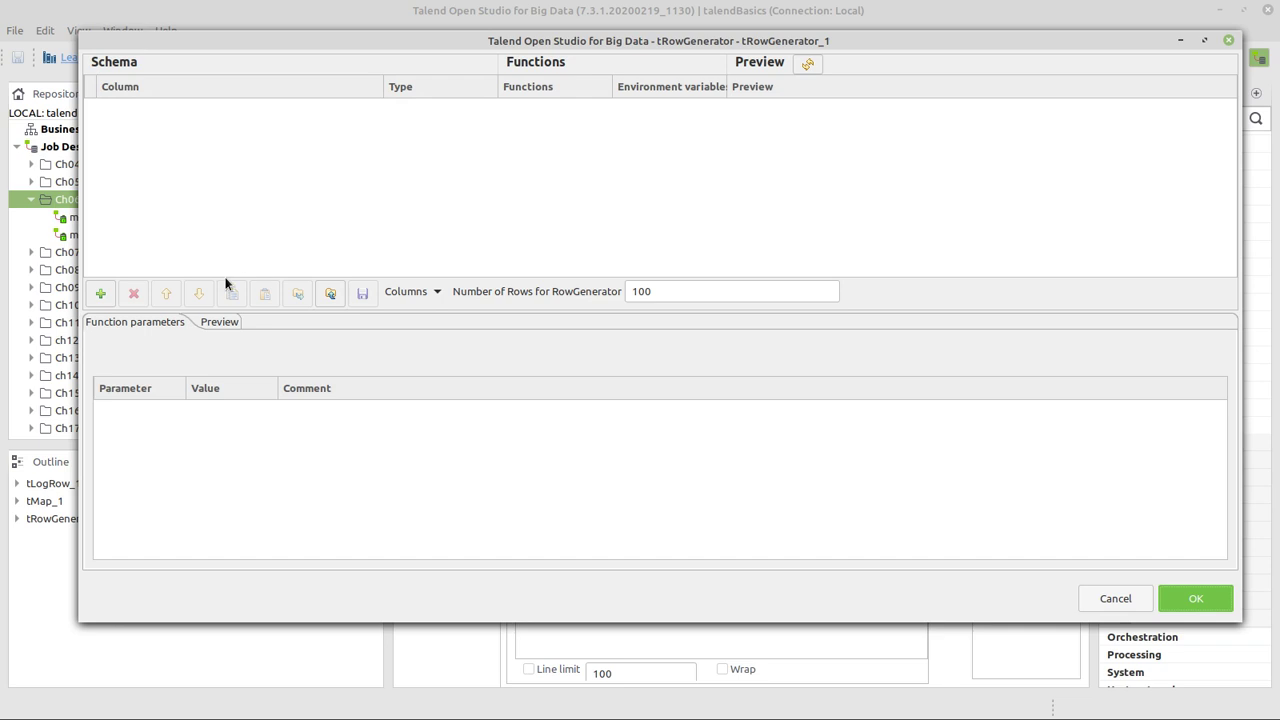
Add two columns named id and name to the row generator's schema.
click(101, 294)
click(101, 294)
click(160, 108)
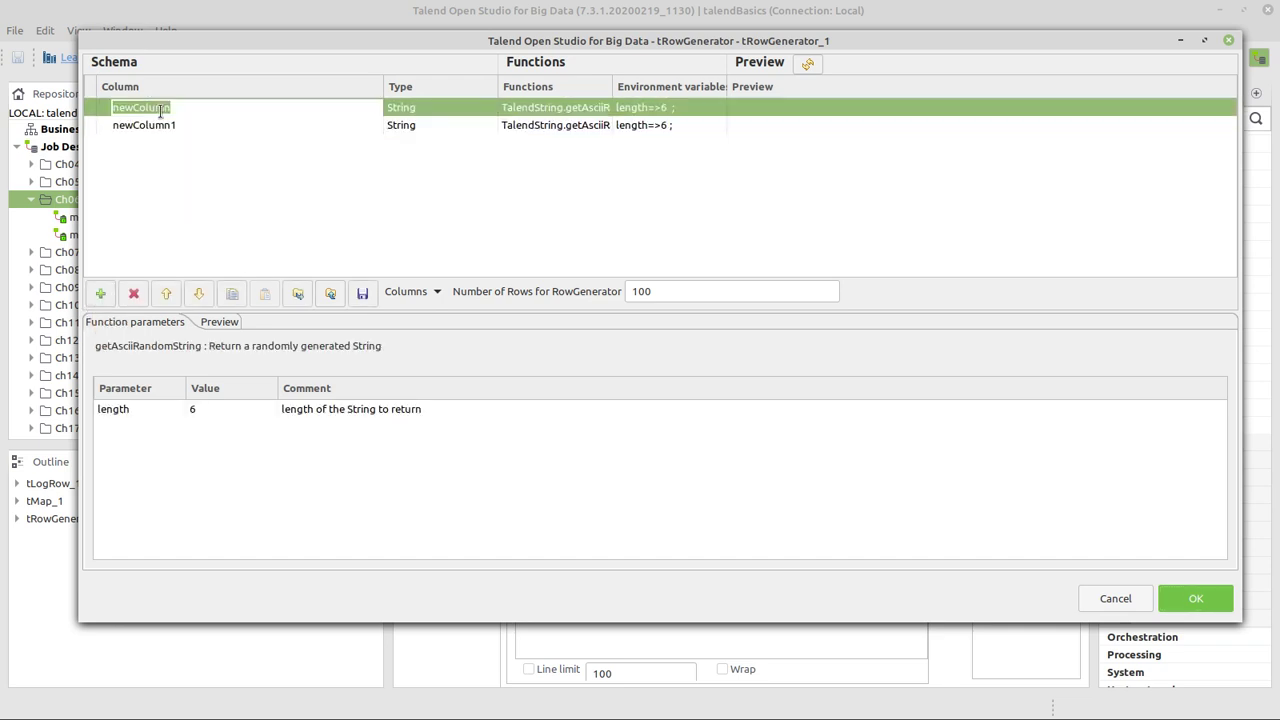
text(id)
key(Return)
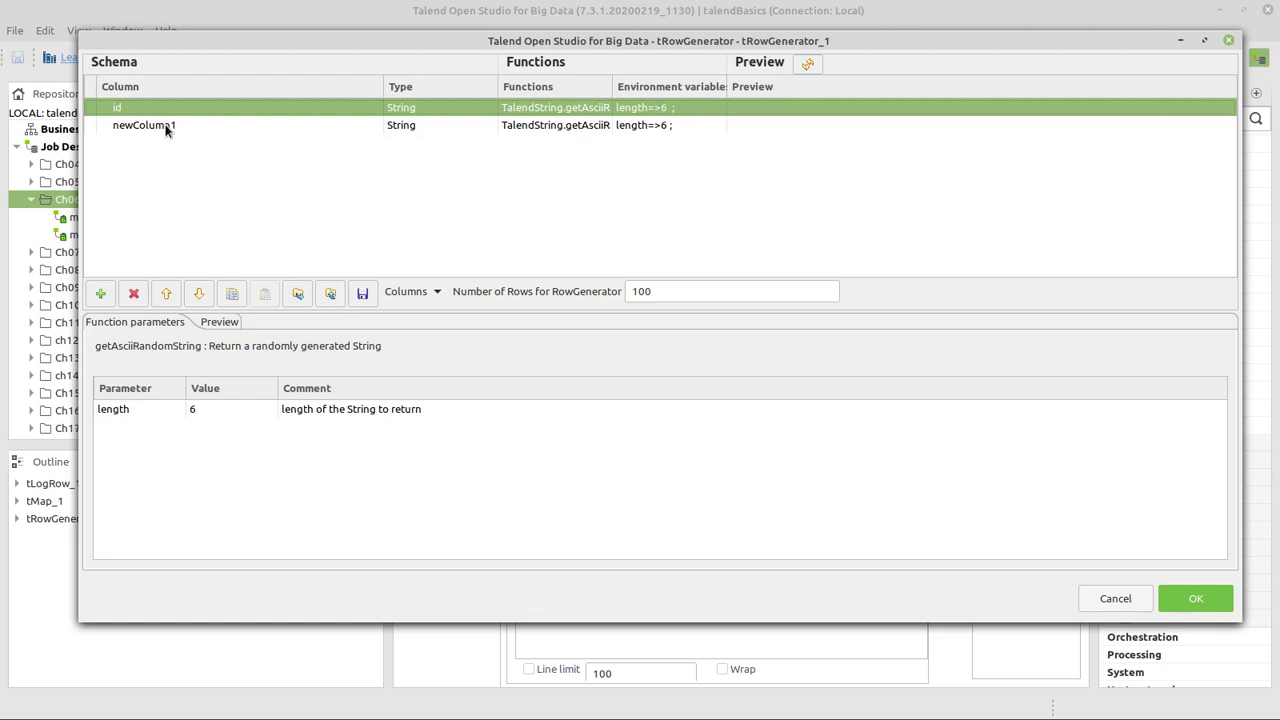
click(166, 126)
text(name)
key(Return)
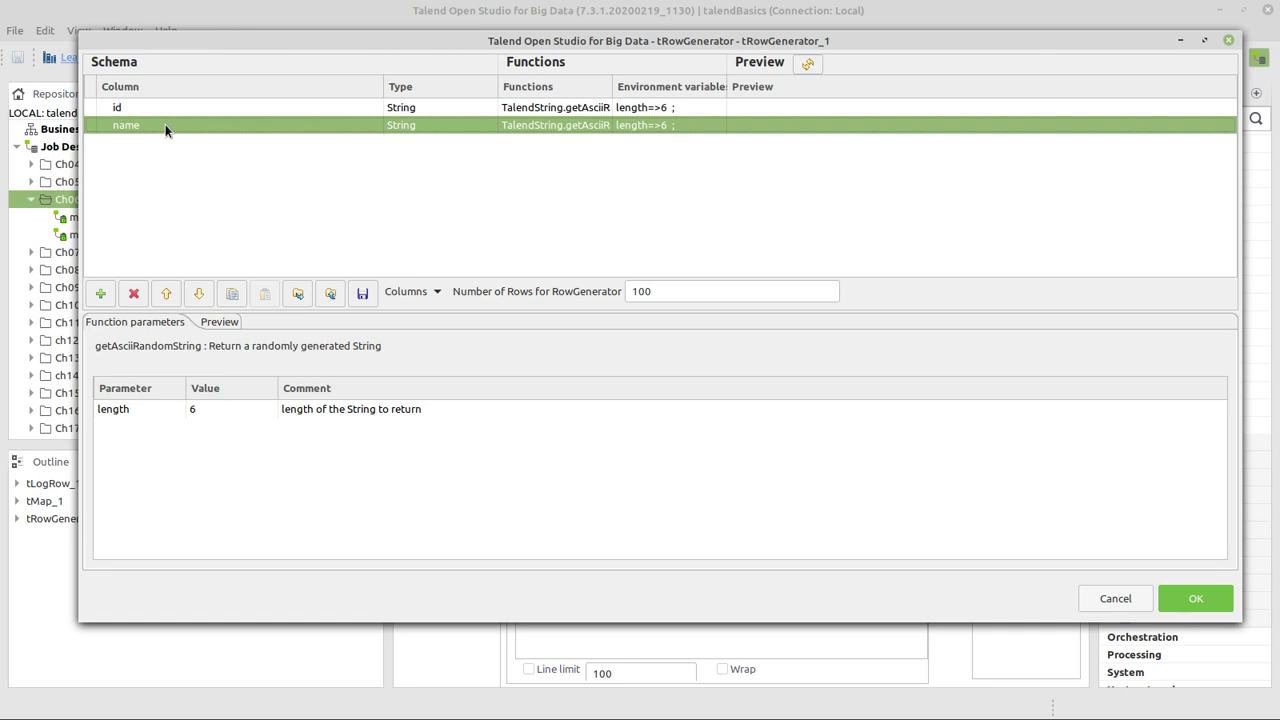
Set the id column's type to Integer and its function to Numeric.sequence(String,int,int).
click(419, 109)
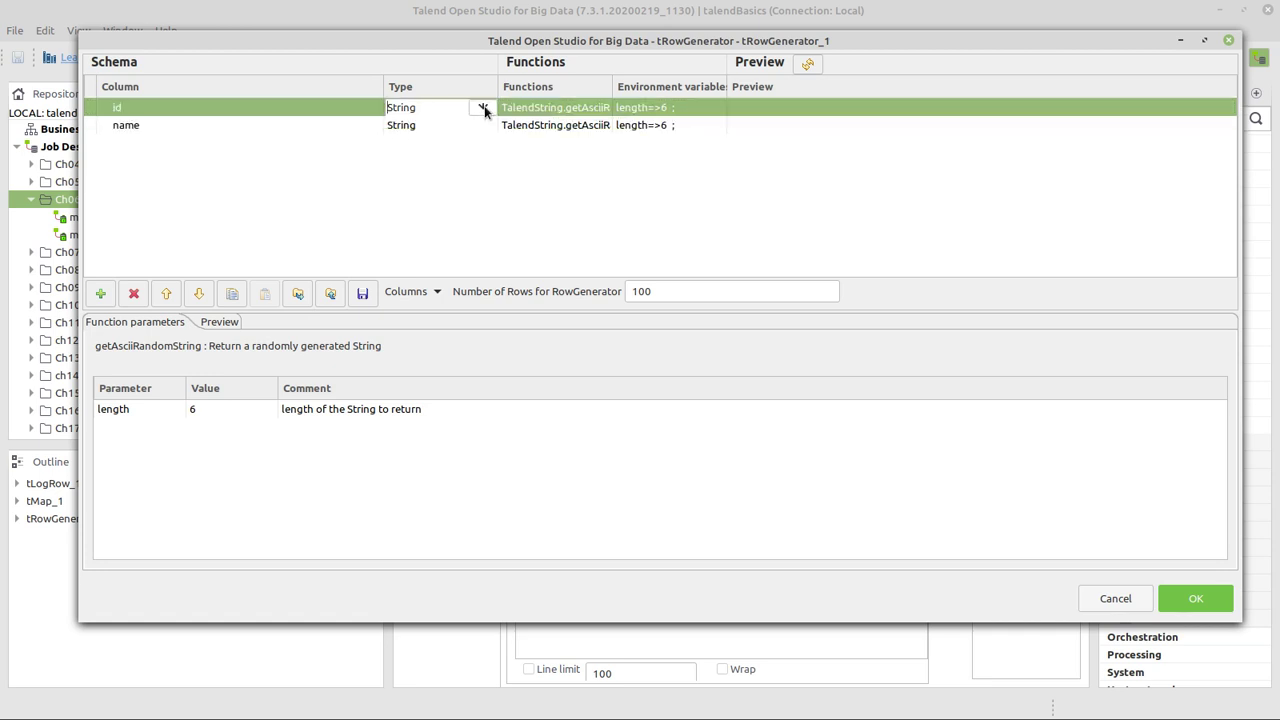
click(483, 107)
click(433, 135)
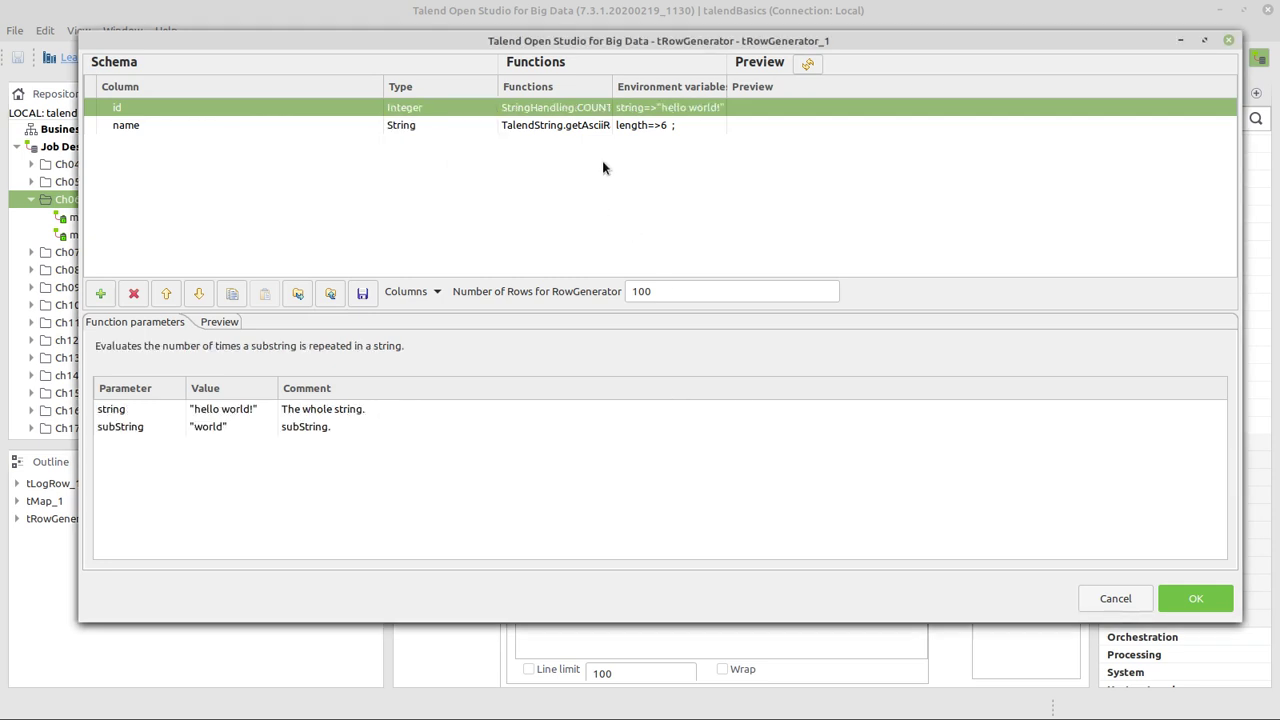
drag(611, 88, 739, 90)
click(651, 112)
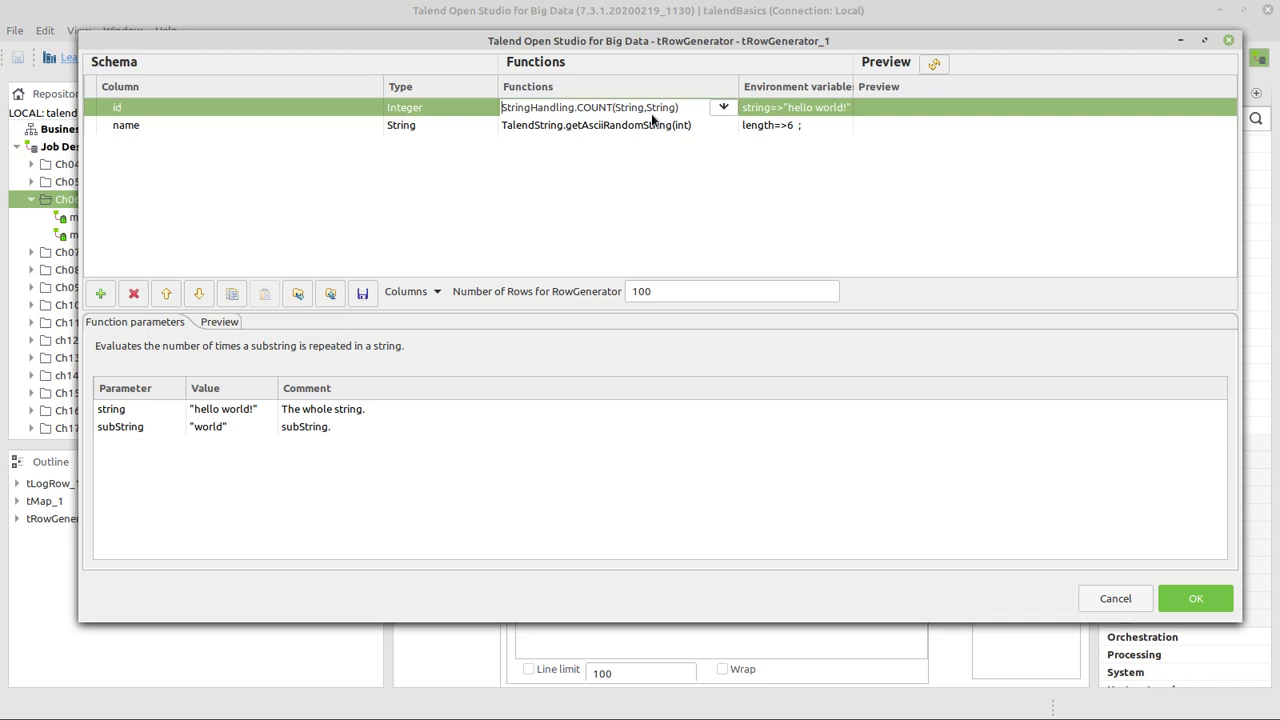
click(724, 107)
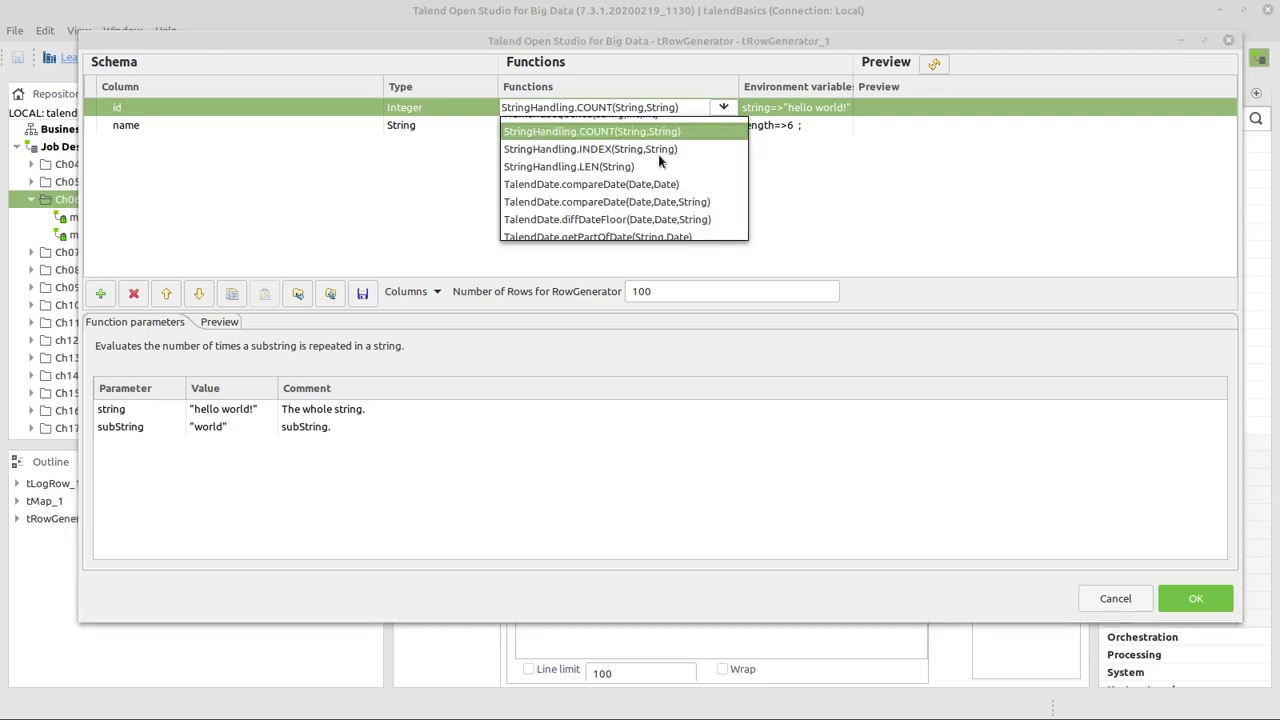
scroll(658, 154, up, 2)
click(556, 160)
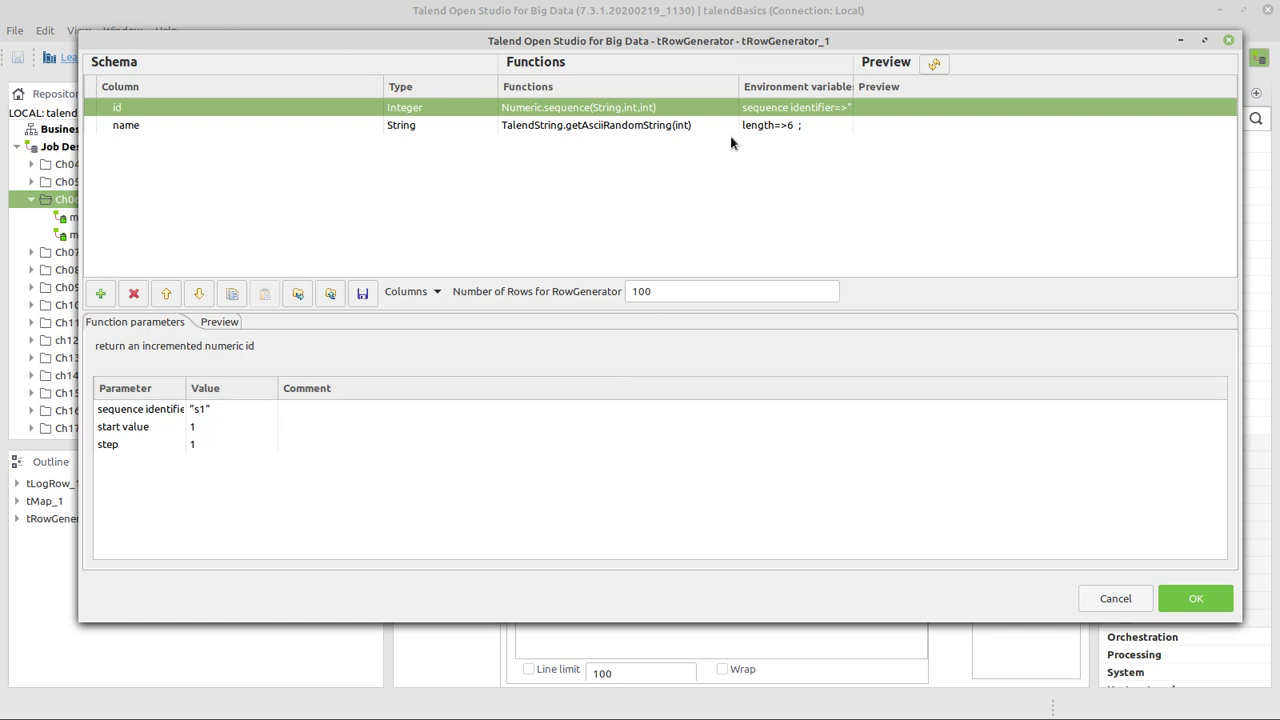
Set the name column's function to TalendDataGenerator.getFirstName().
click(86, 126)
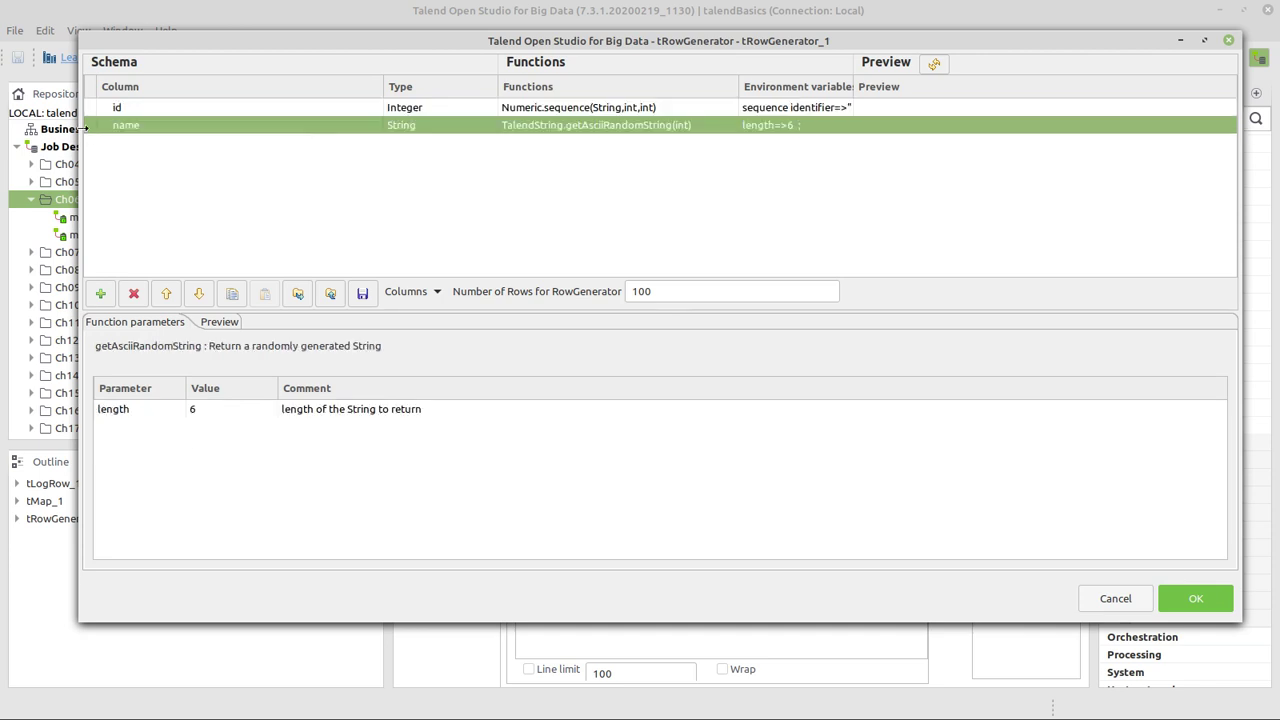
click(567, 127)
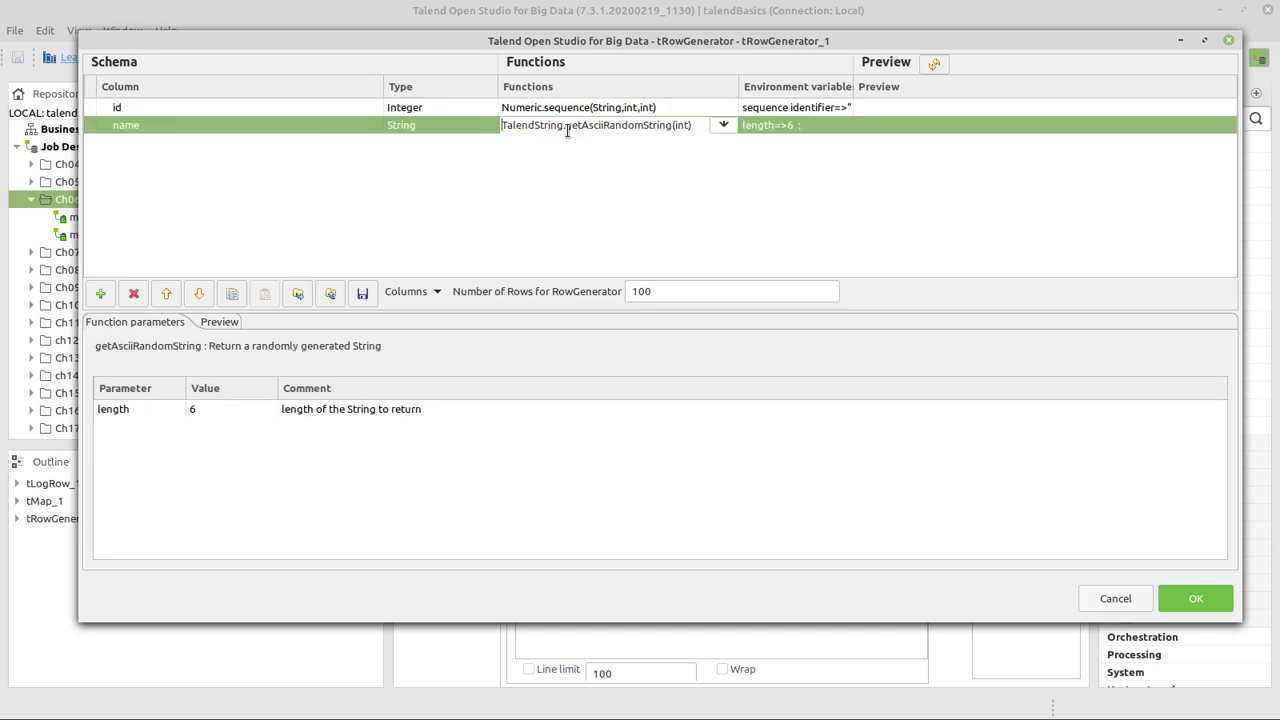
click(723, 125)
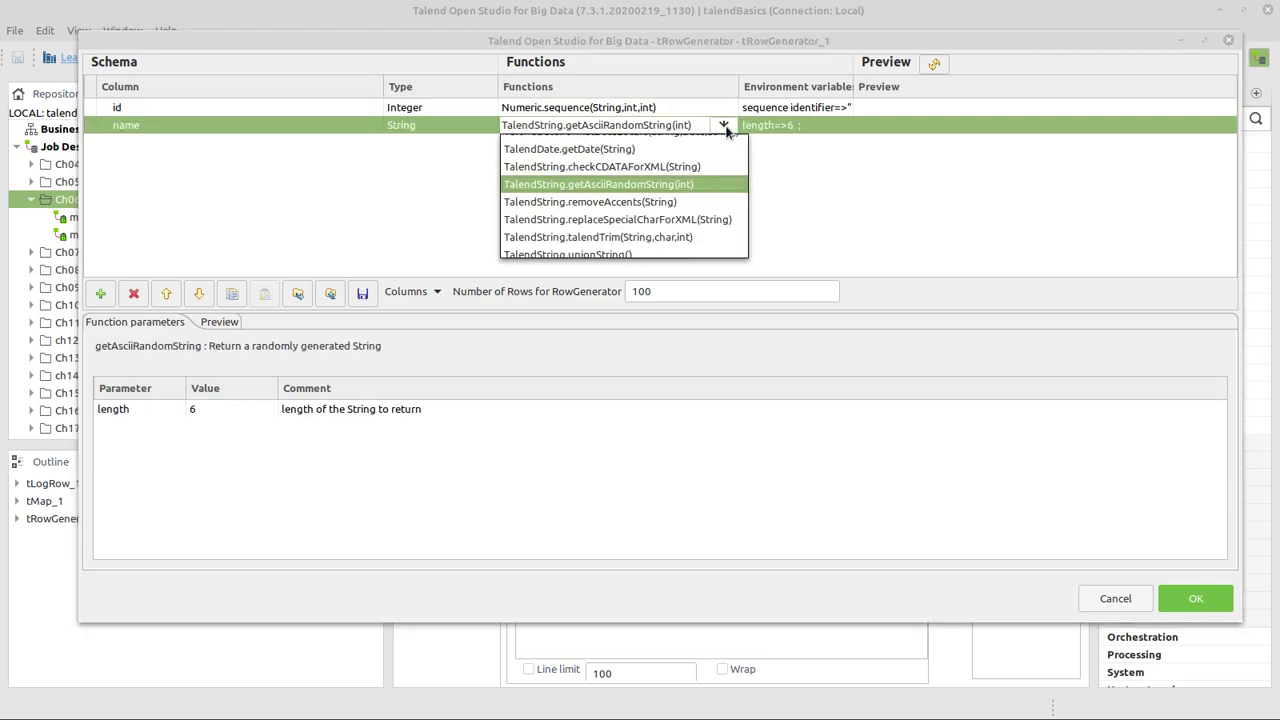
scroll(708, 184, up, 2)
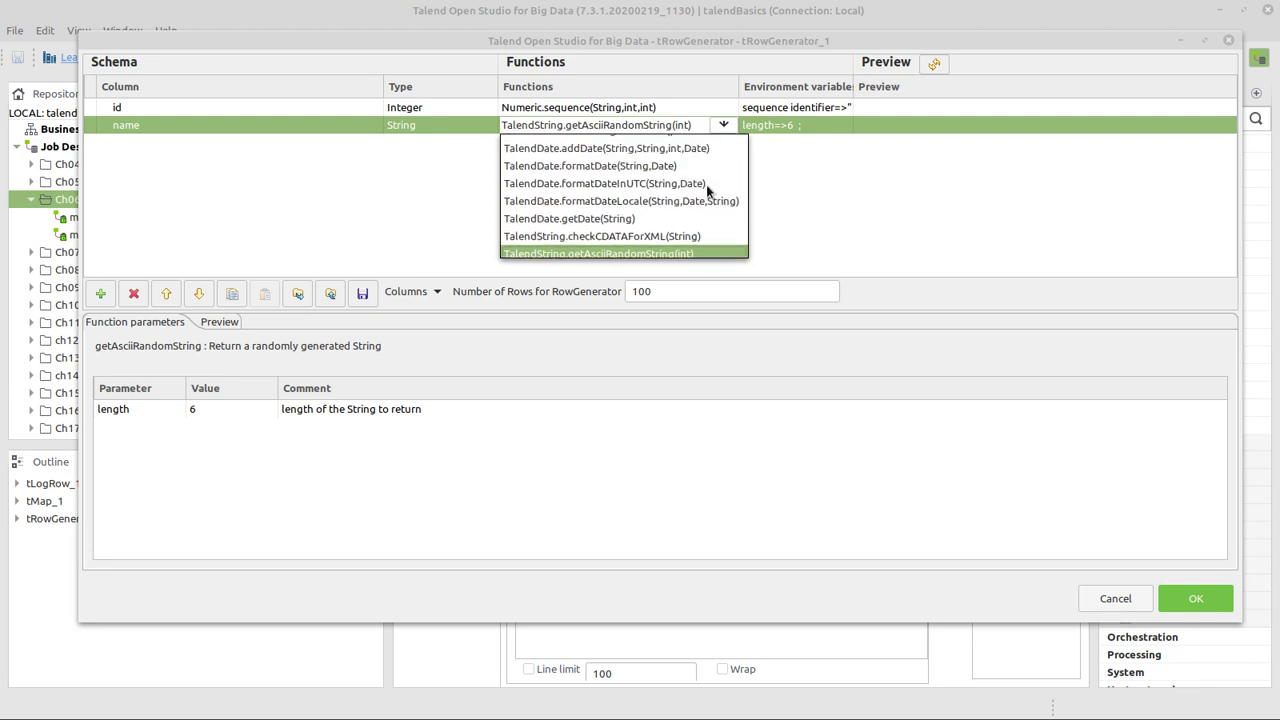
scroll(707, 191, up, 3)
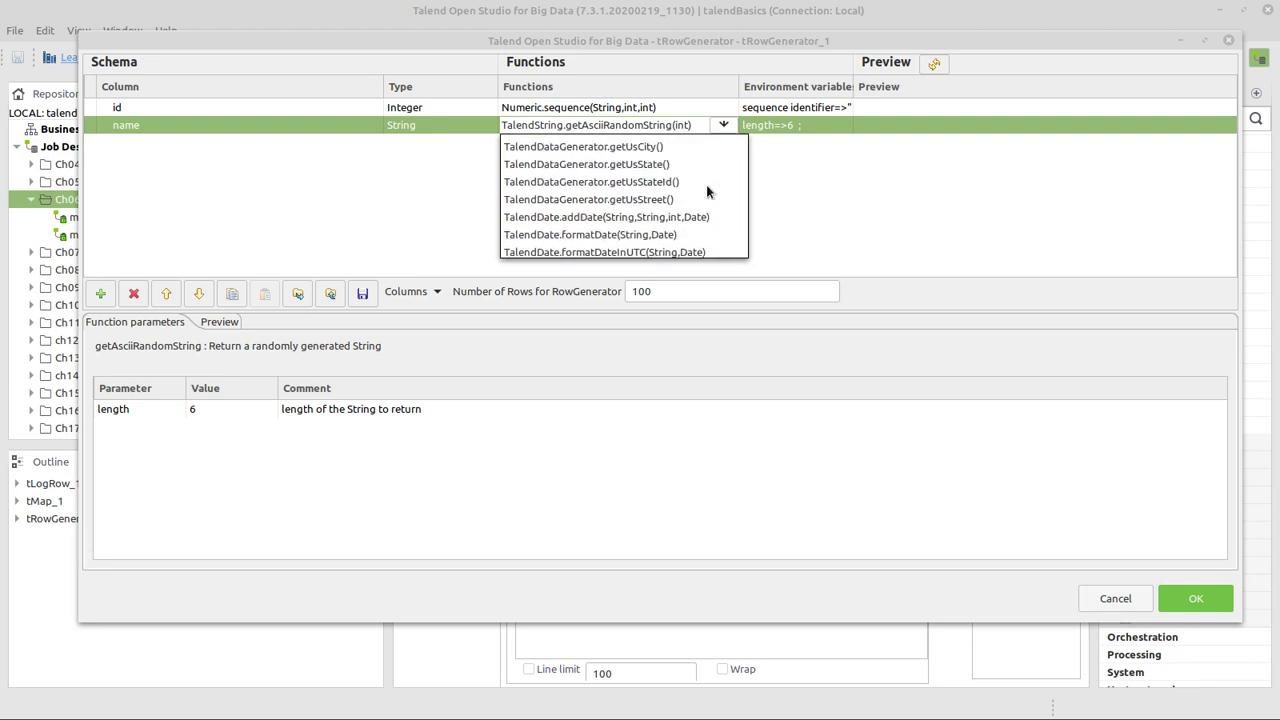
scroll(707, 191, up, 3)
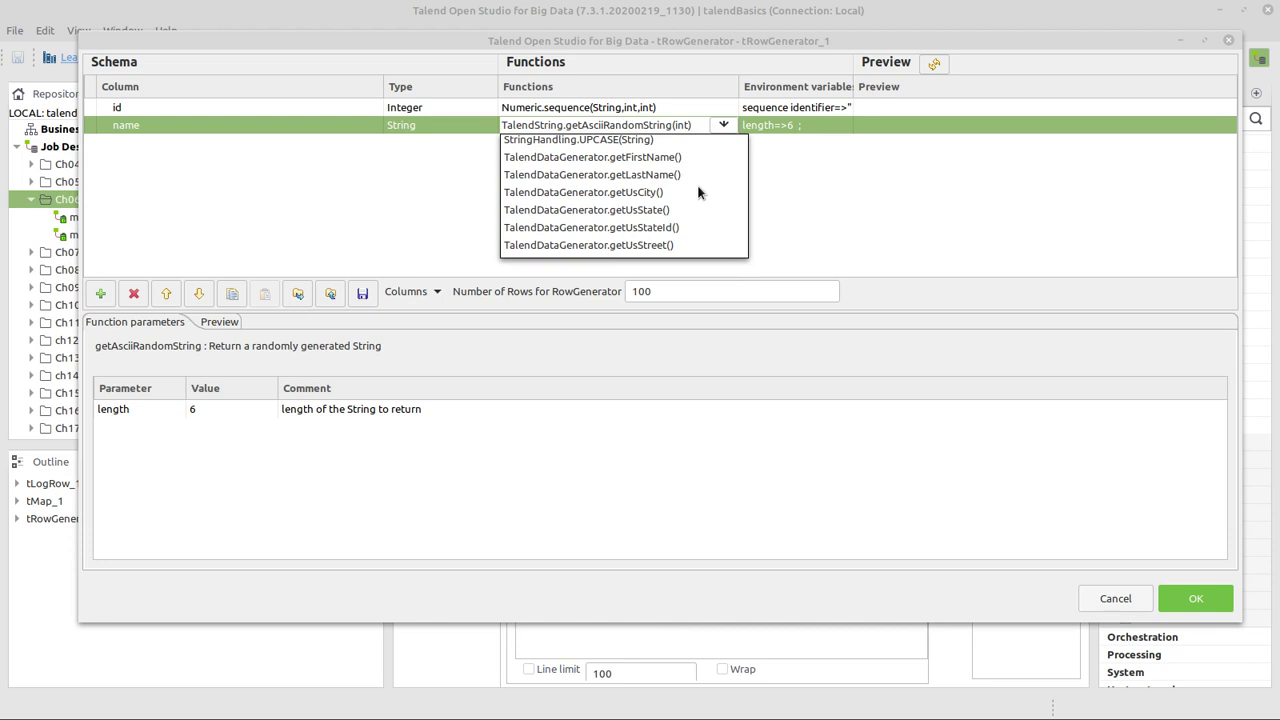
click(628, 163)
click(863, 128)
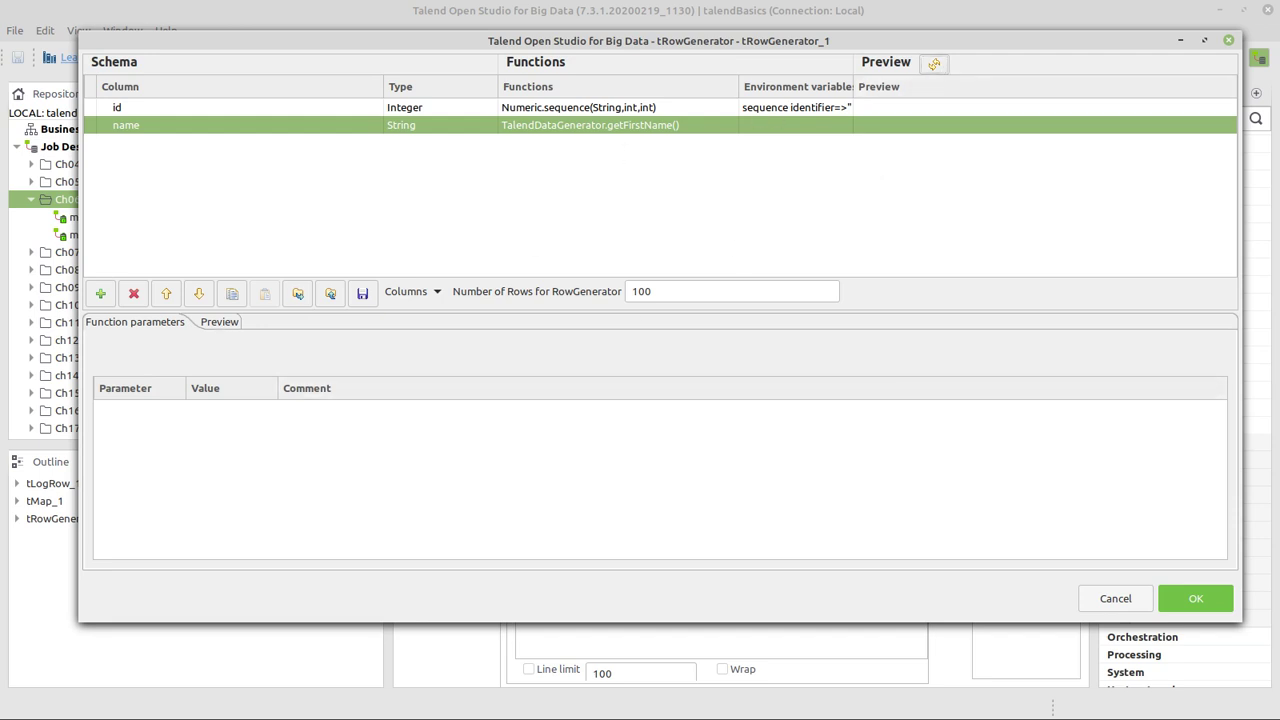
Preview the rows generated for the id and name columns and accept the row generator settings.
click(934, 64)
click(220, 323)
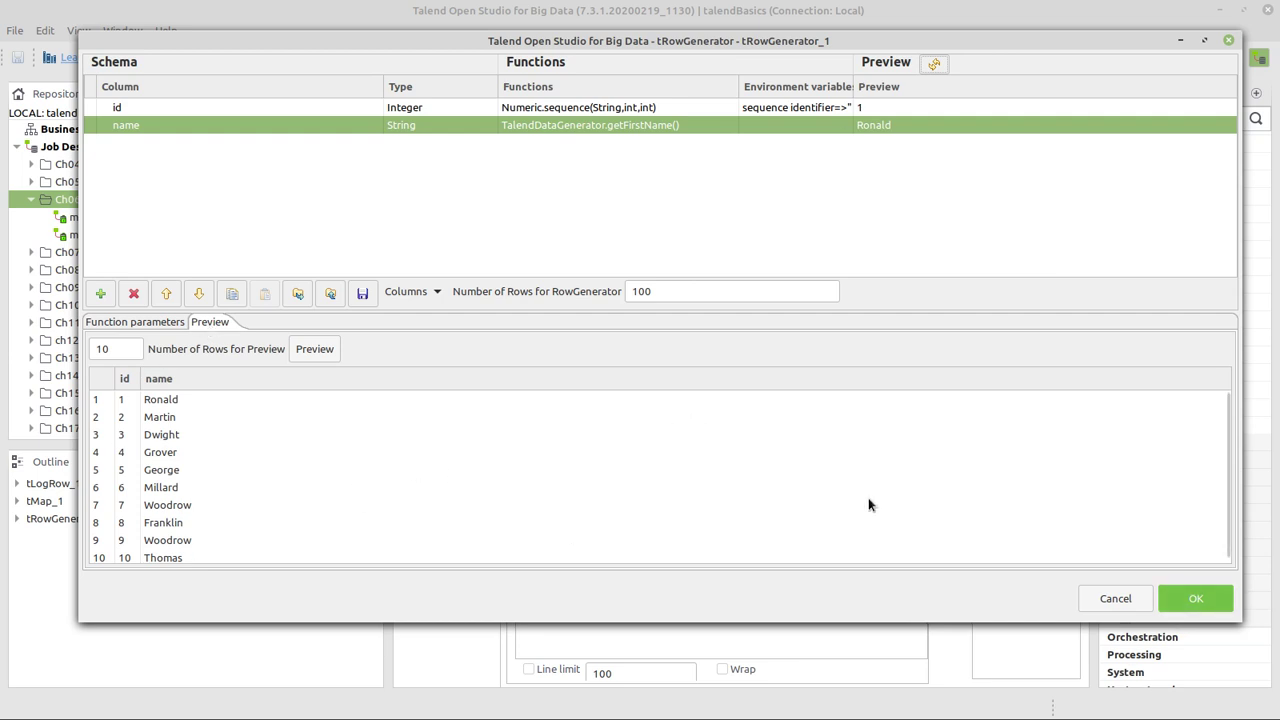
click(1201, 599)
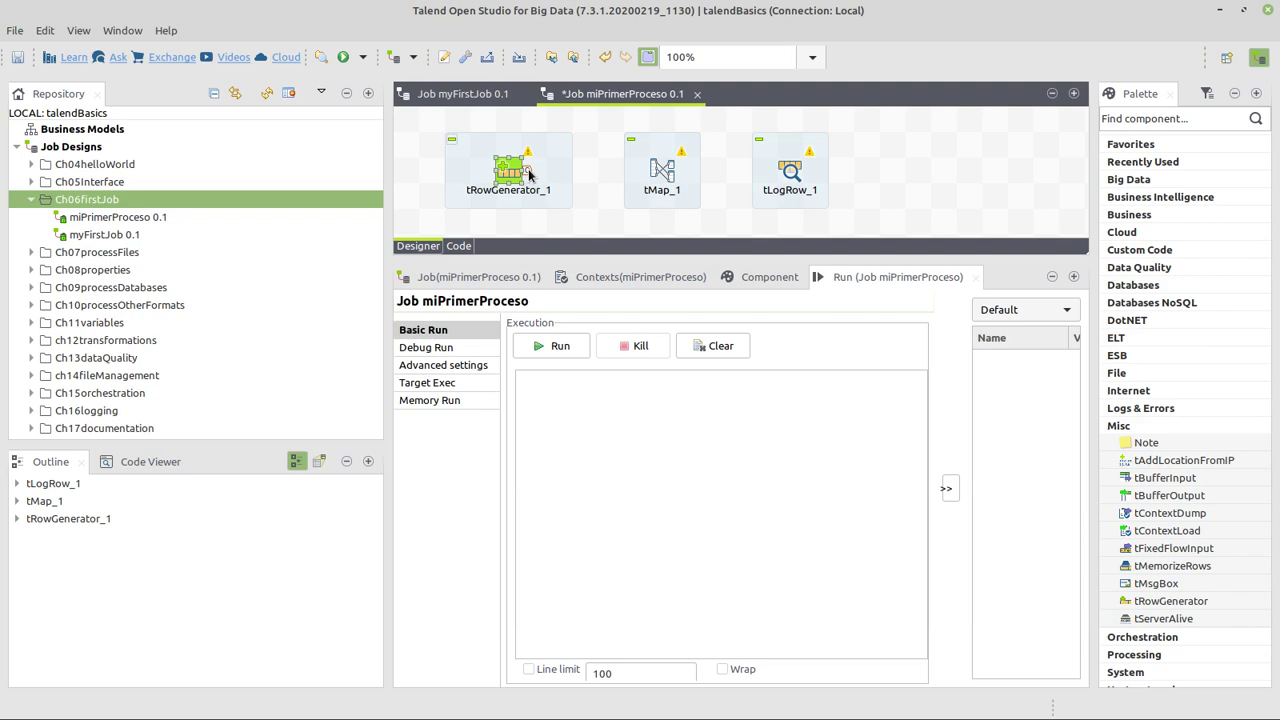
Connect tRowGenerator_1 to tMap_1 with a main row and add a new output named out1 to the map.
drag(528, 172, 666, 172)
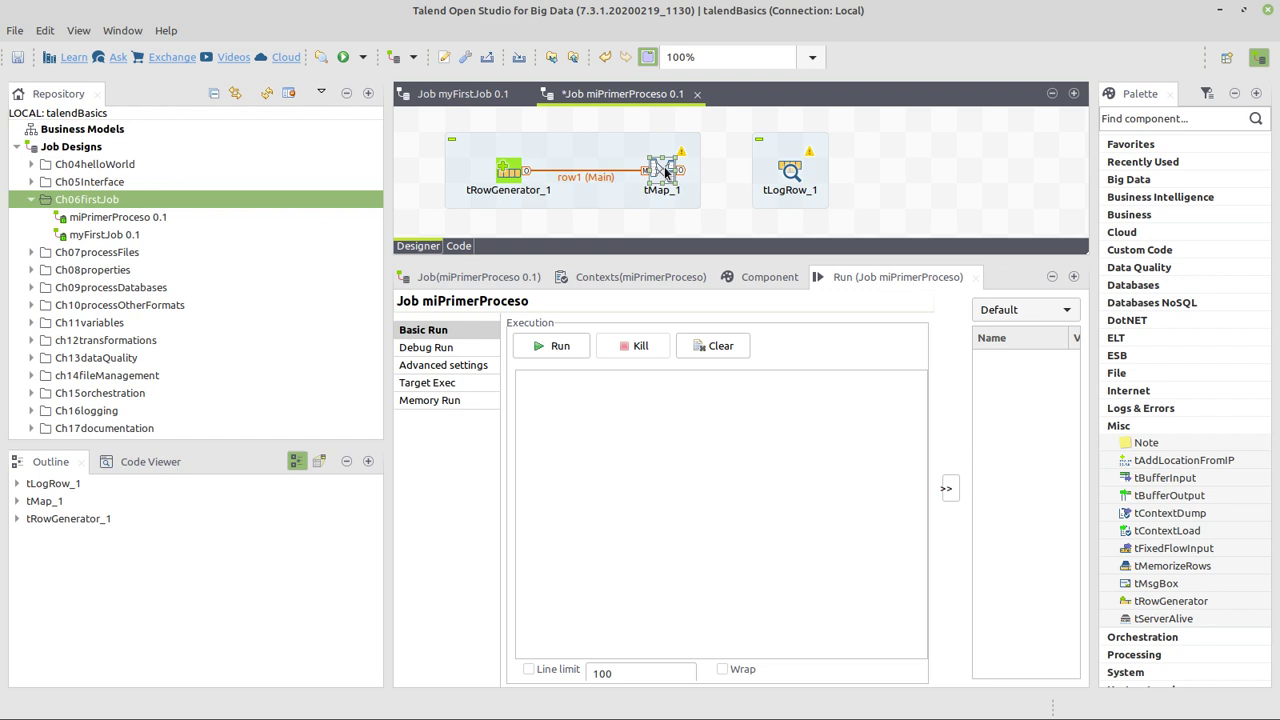
double_click(665, 170)
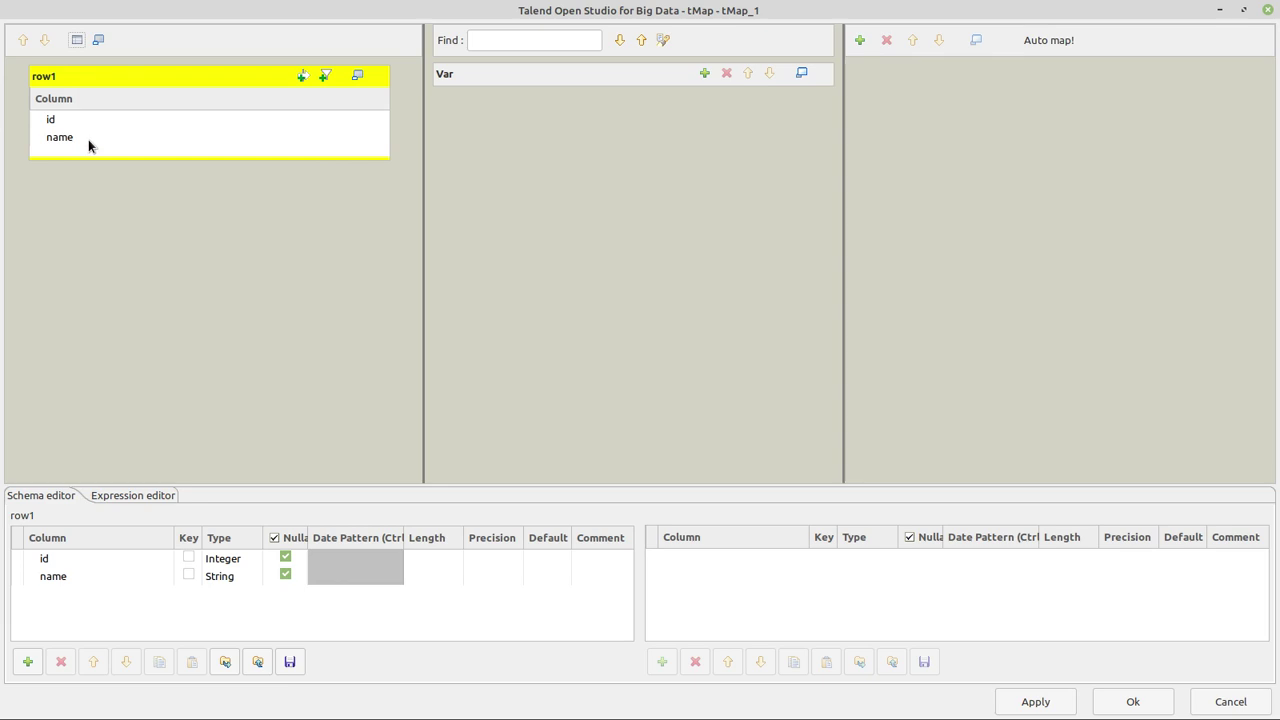
click(860, 41)
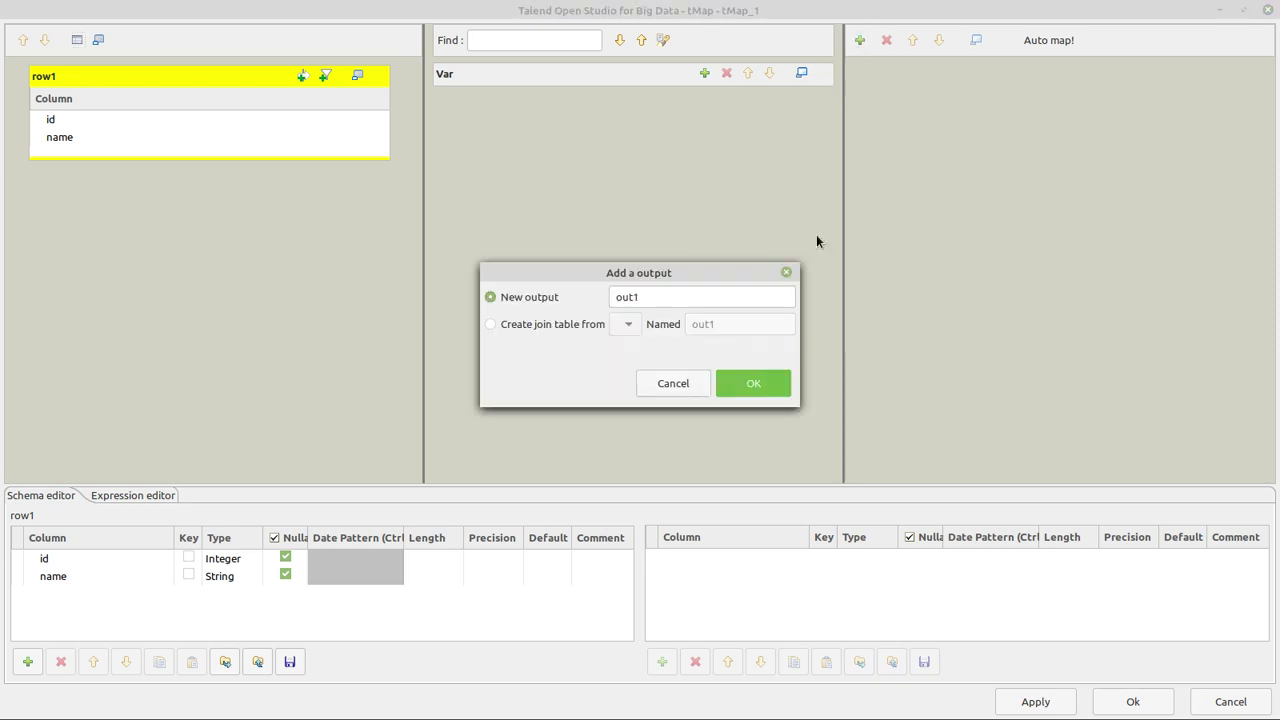
click(766, 390)
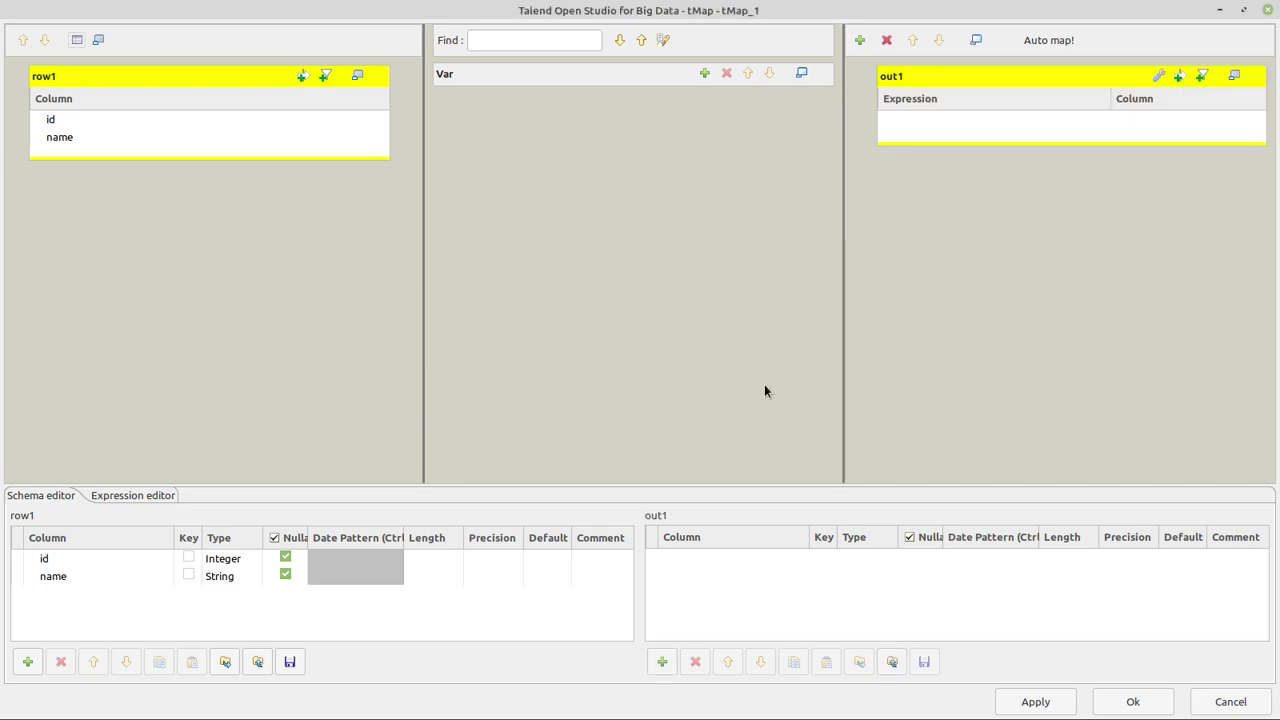
Map the id and name columns of row1 into the out1 output and check both links.
click(47, 119)
shift+click(58, 140)
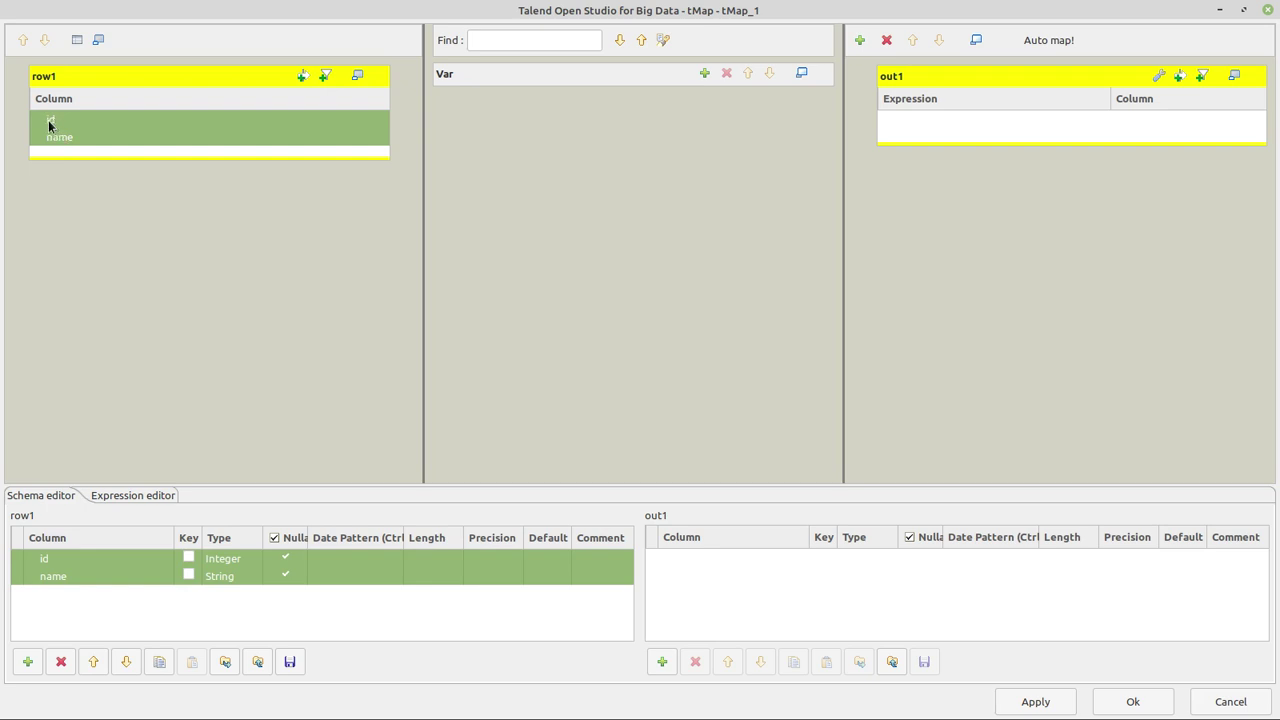
drag(48, 122, 1014, 126)
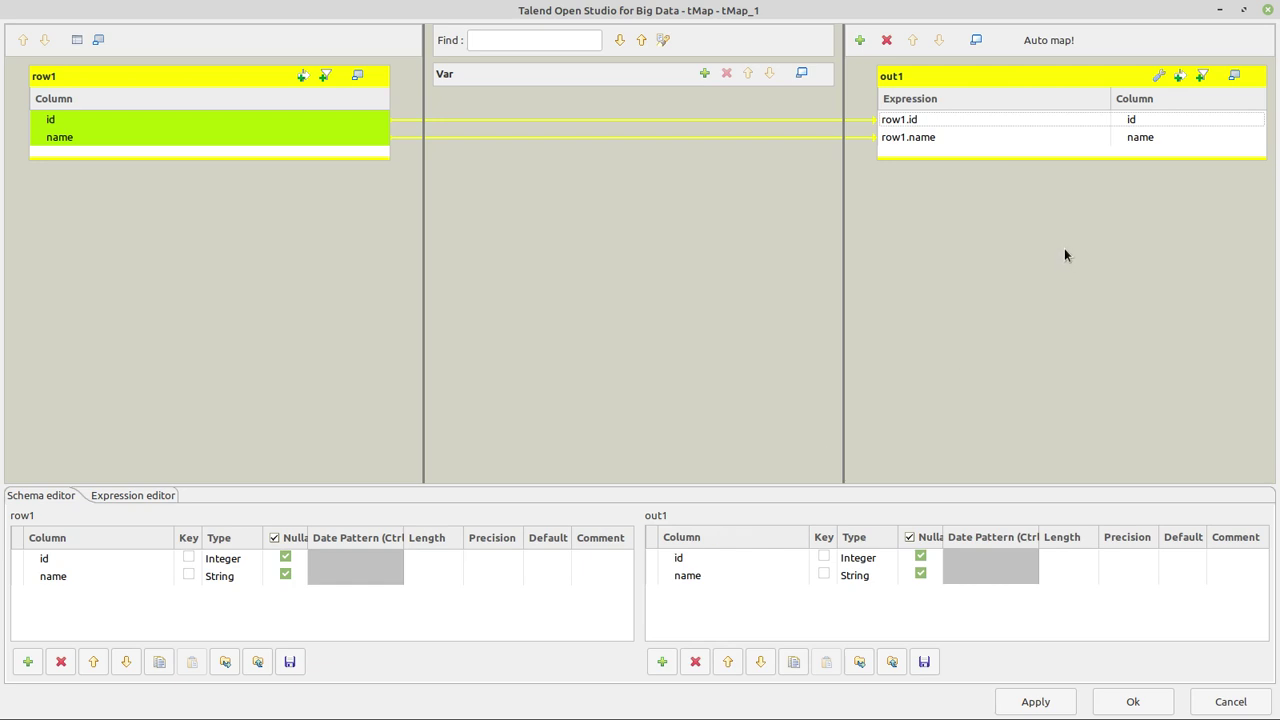
click(966, 137)
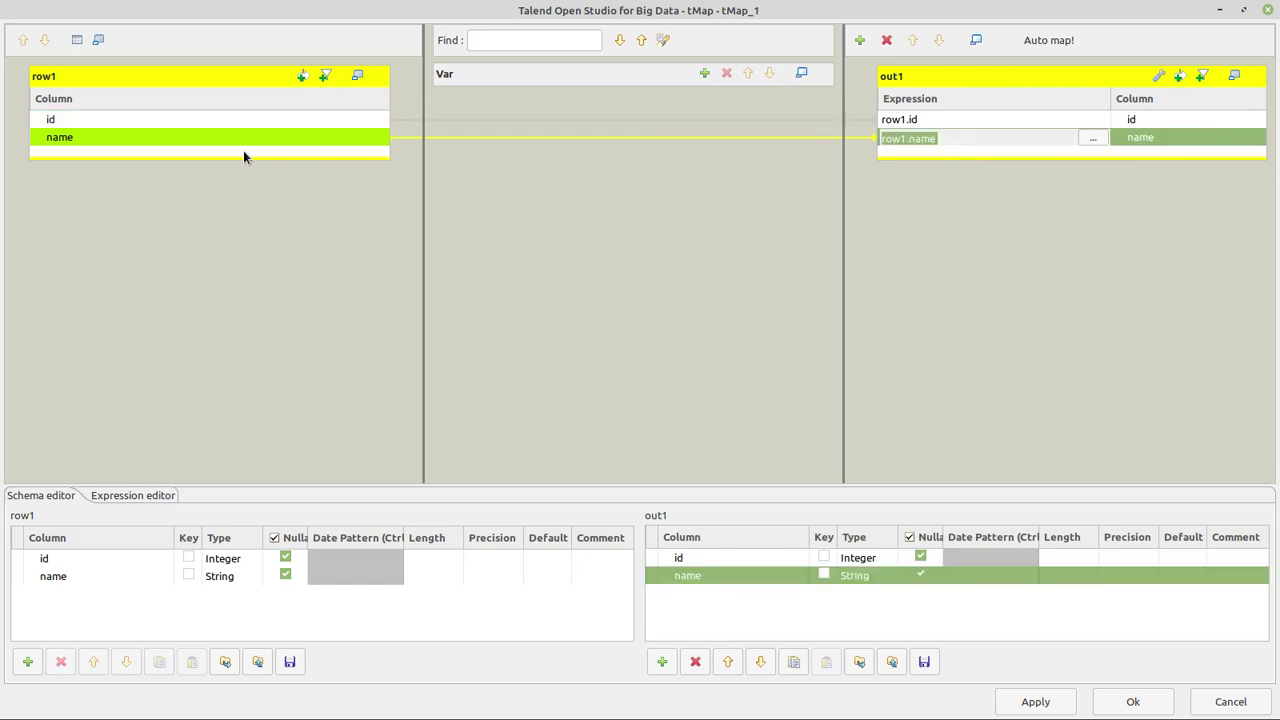
click(34, 124)
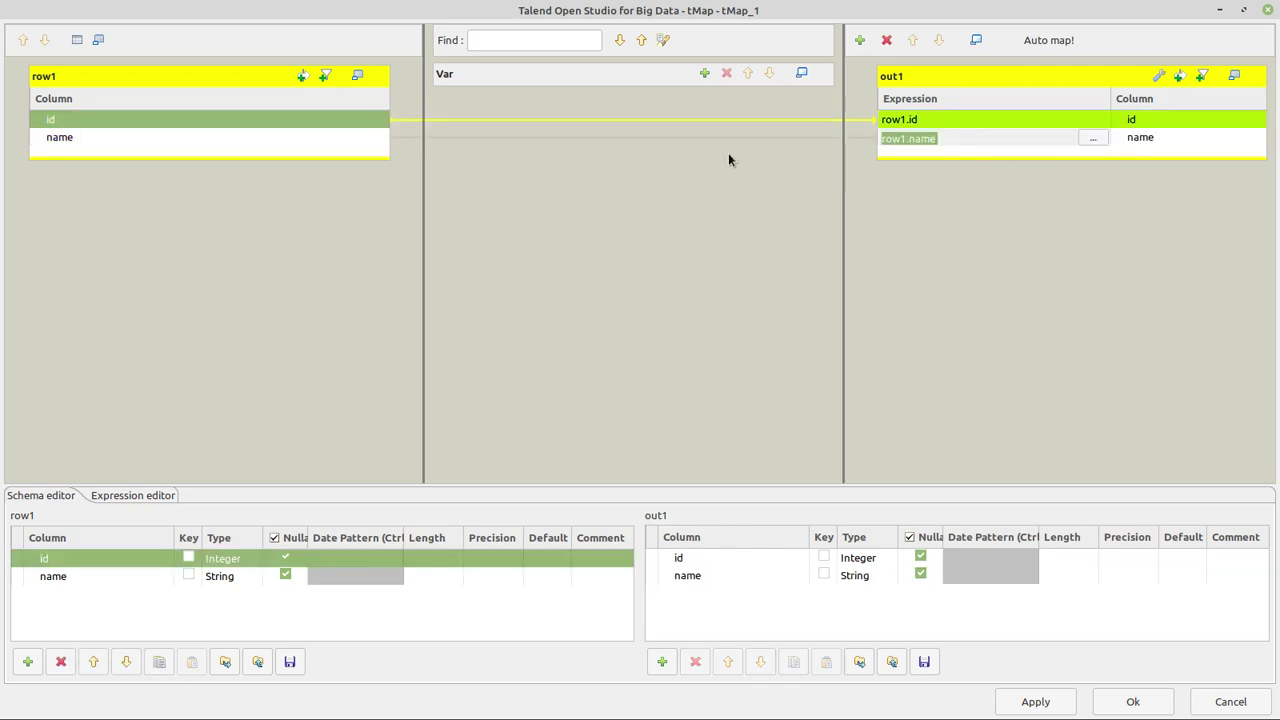
click(971, 119)
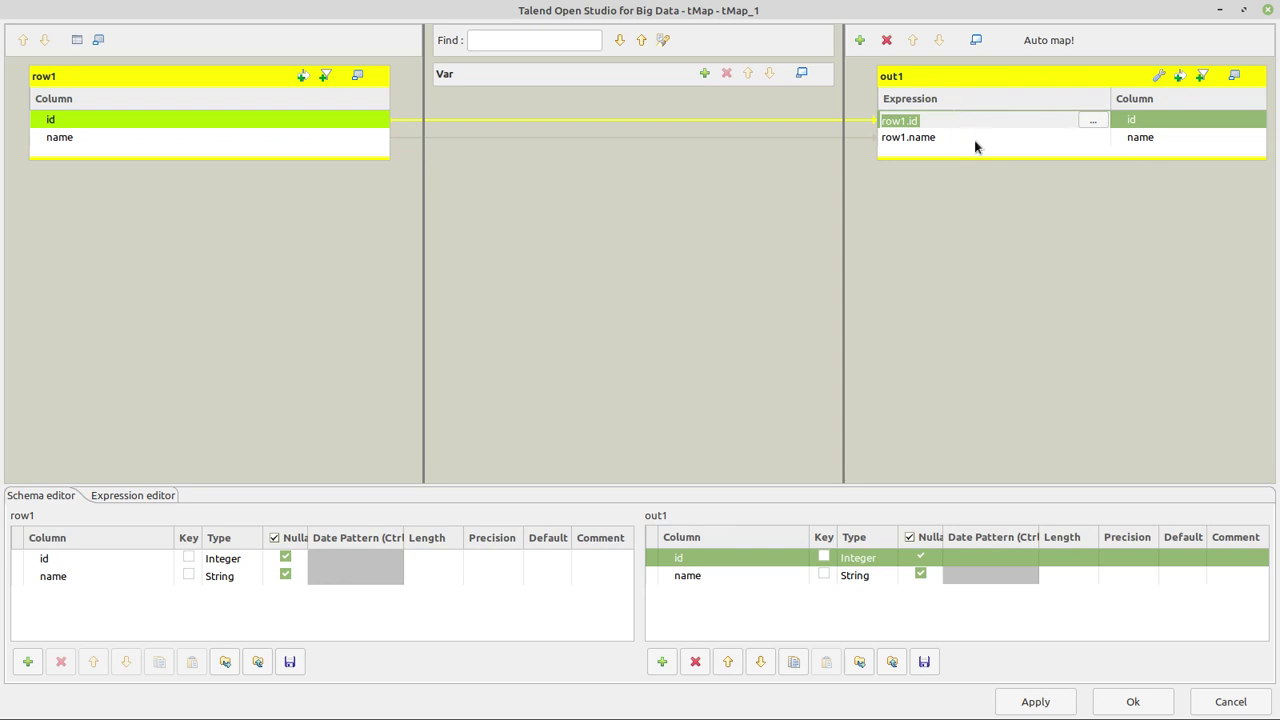
Open the expression builder for out1's name column and insert the StringHandling UPCASE function.
click(974, 140)
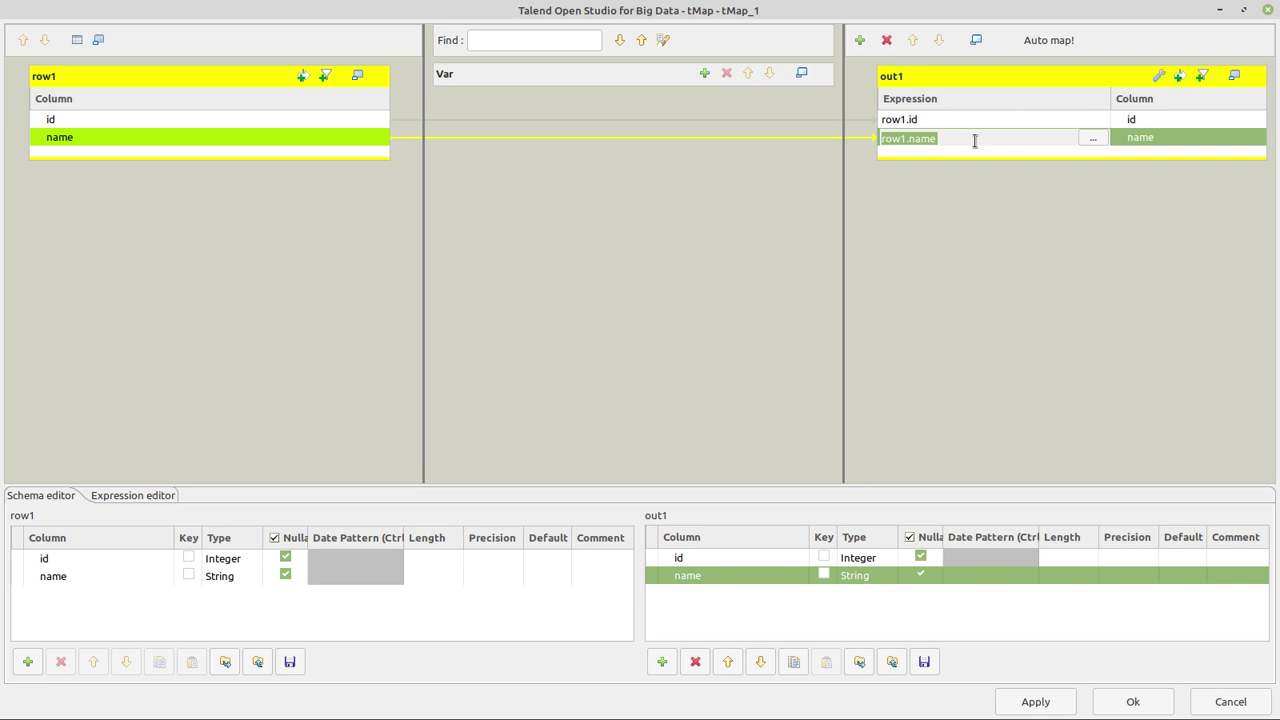
click(1098, 137)
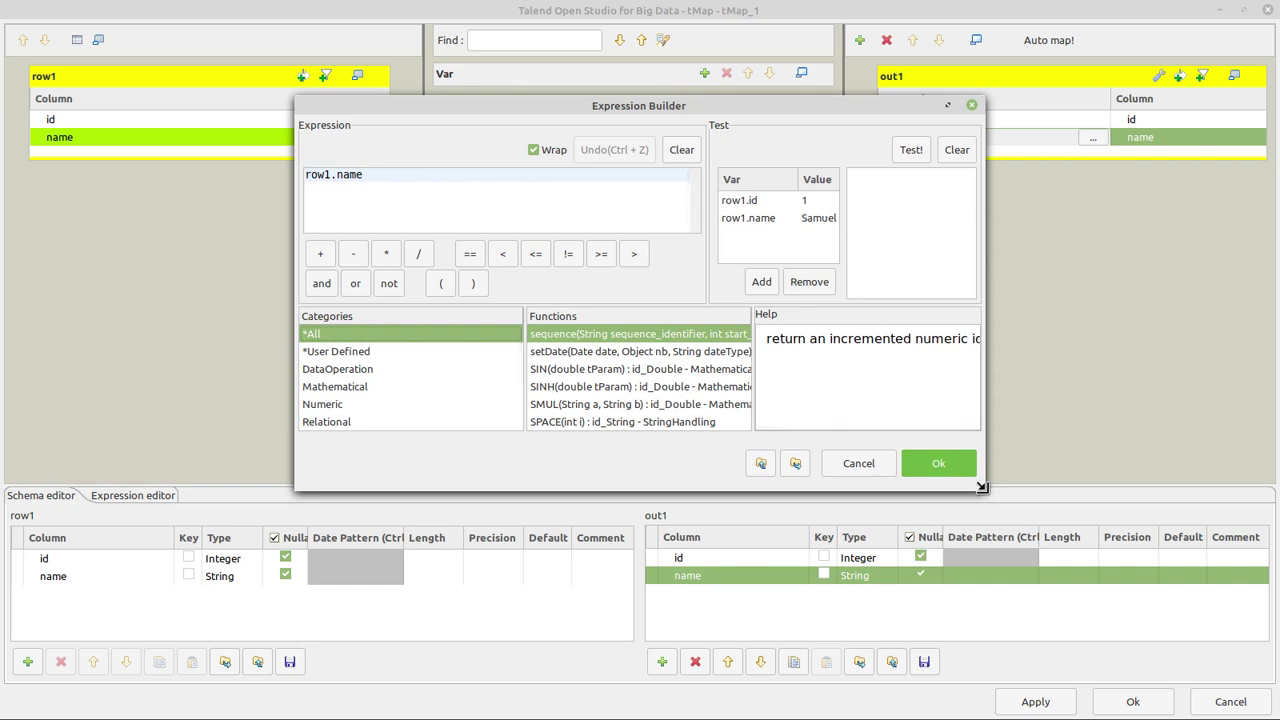
drag(984, 490, 1270, 688)
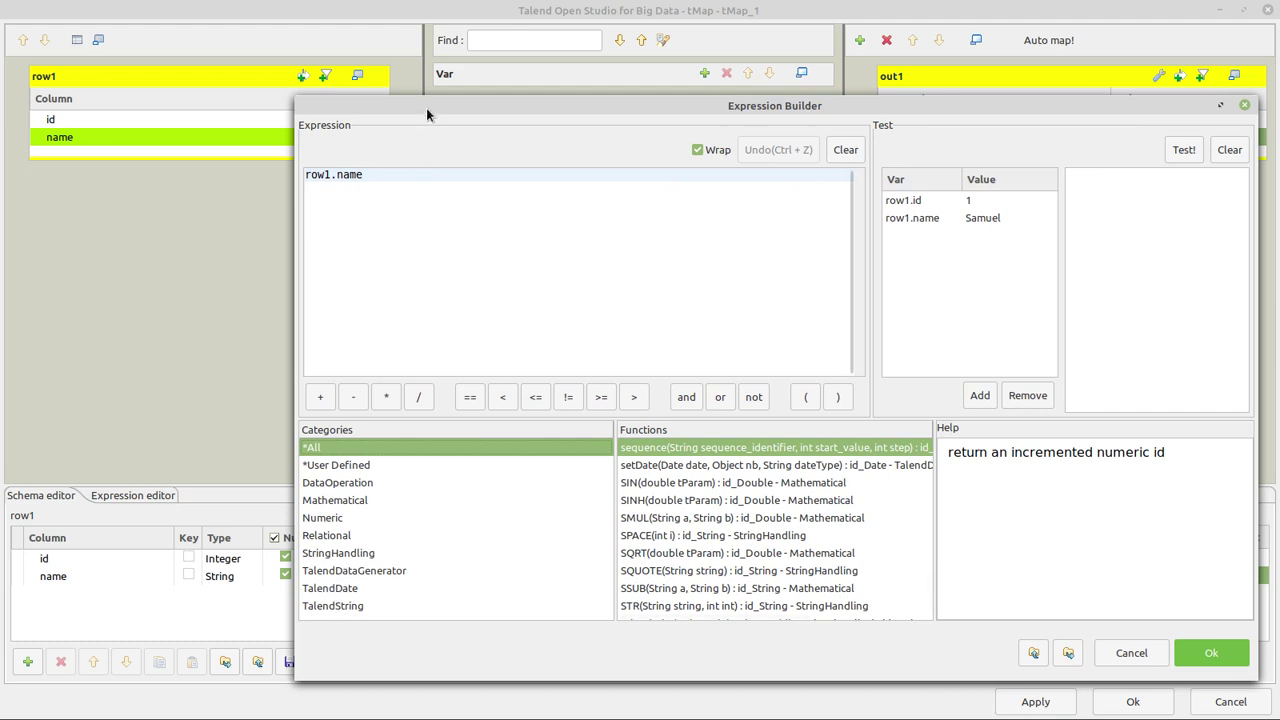
drag(426, 108, 336, 47)
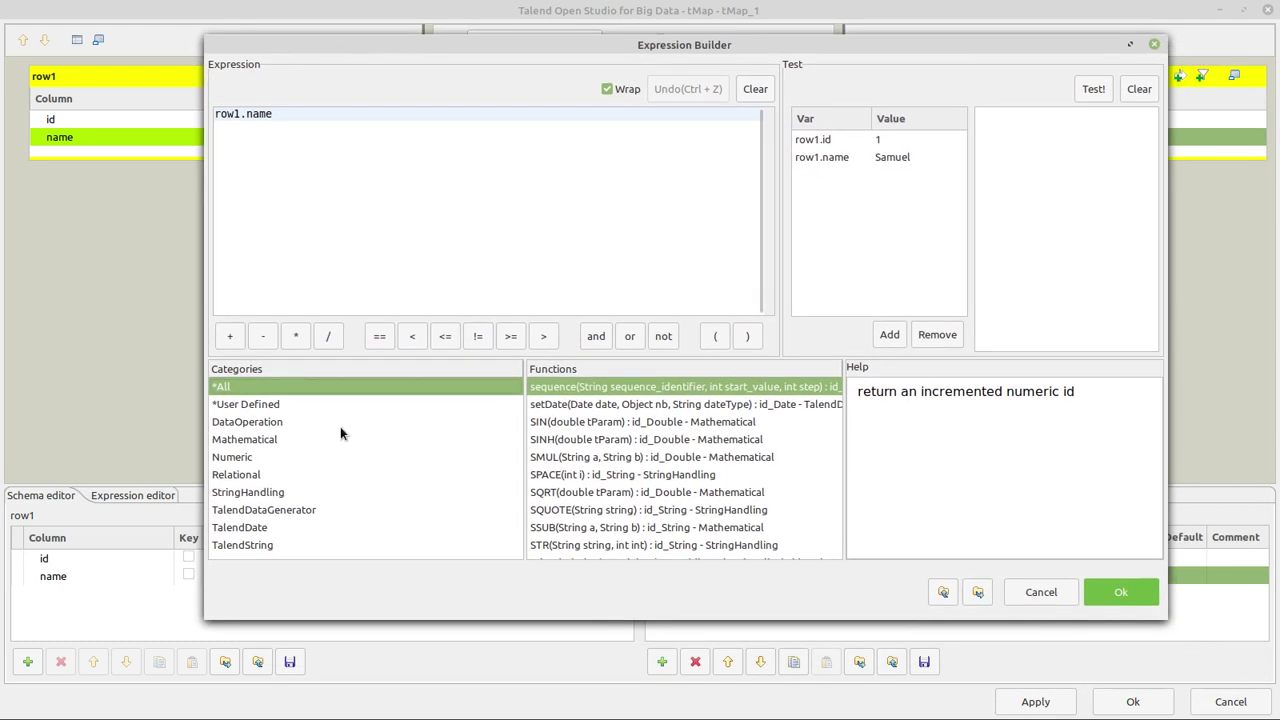
click(242, 492)
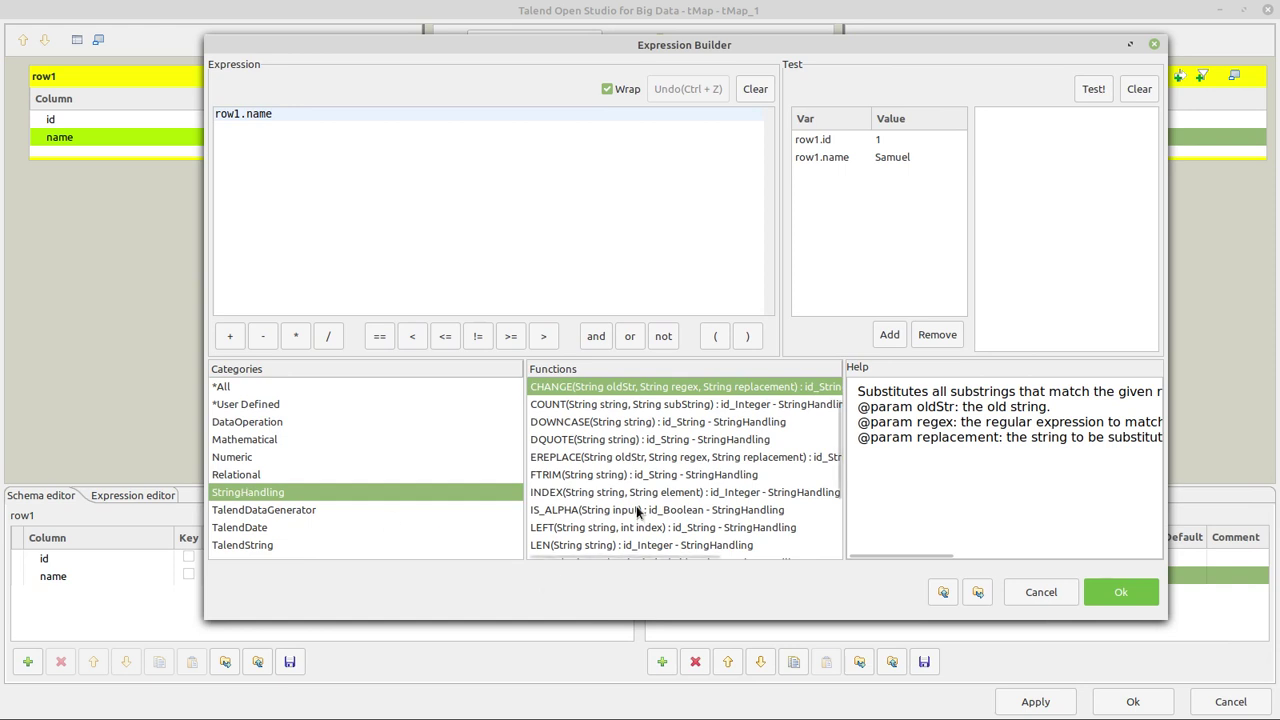
scroll(638, 512, down, 2)
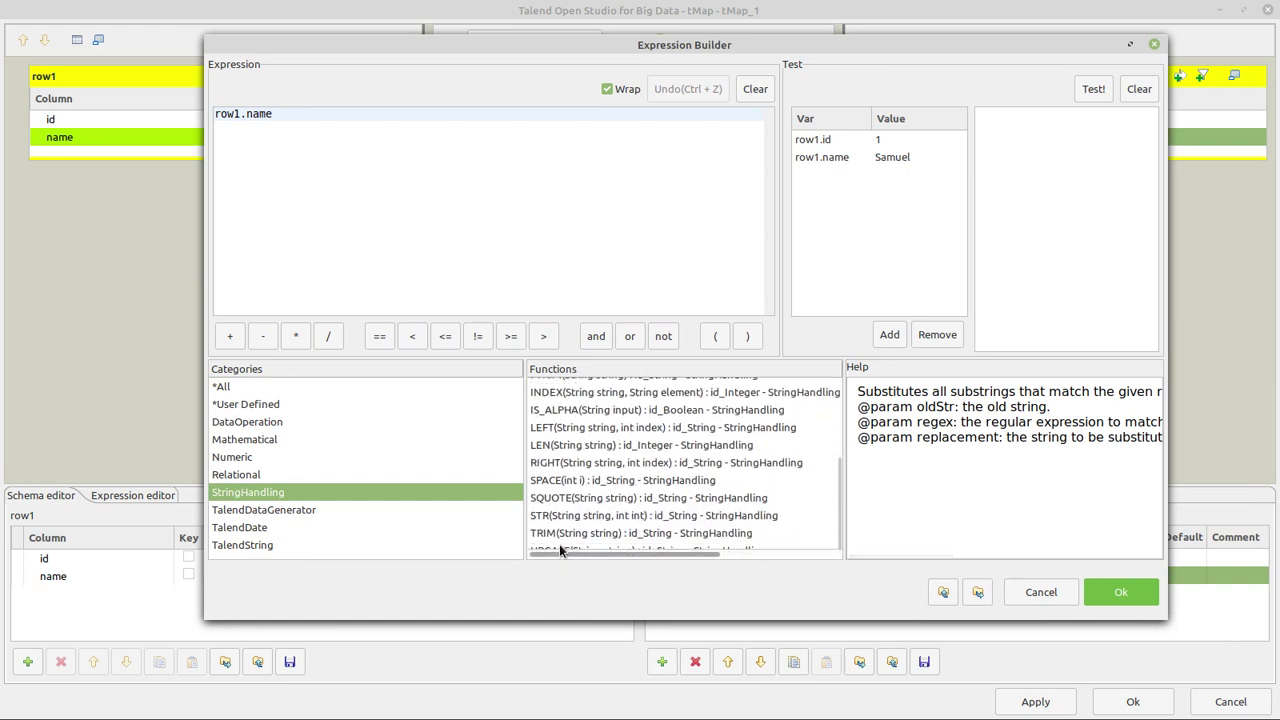
click(560, 550)
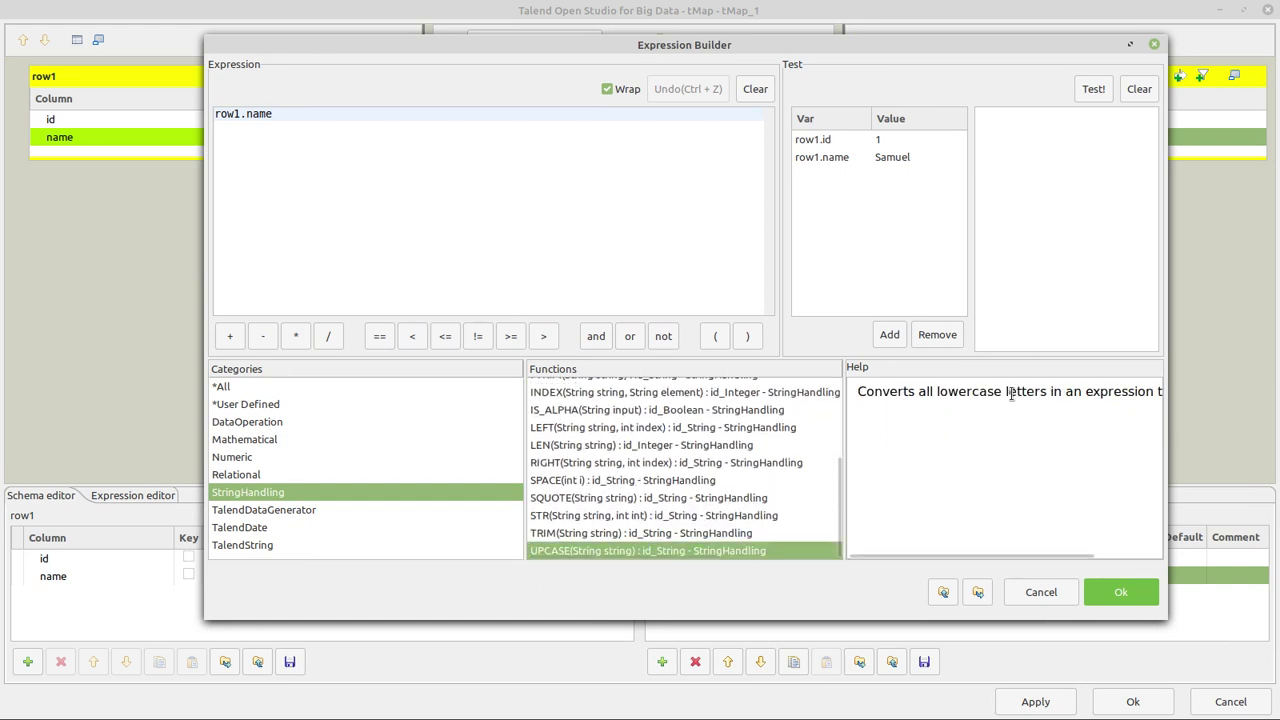
double_click(574, 548)
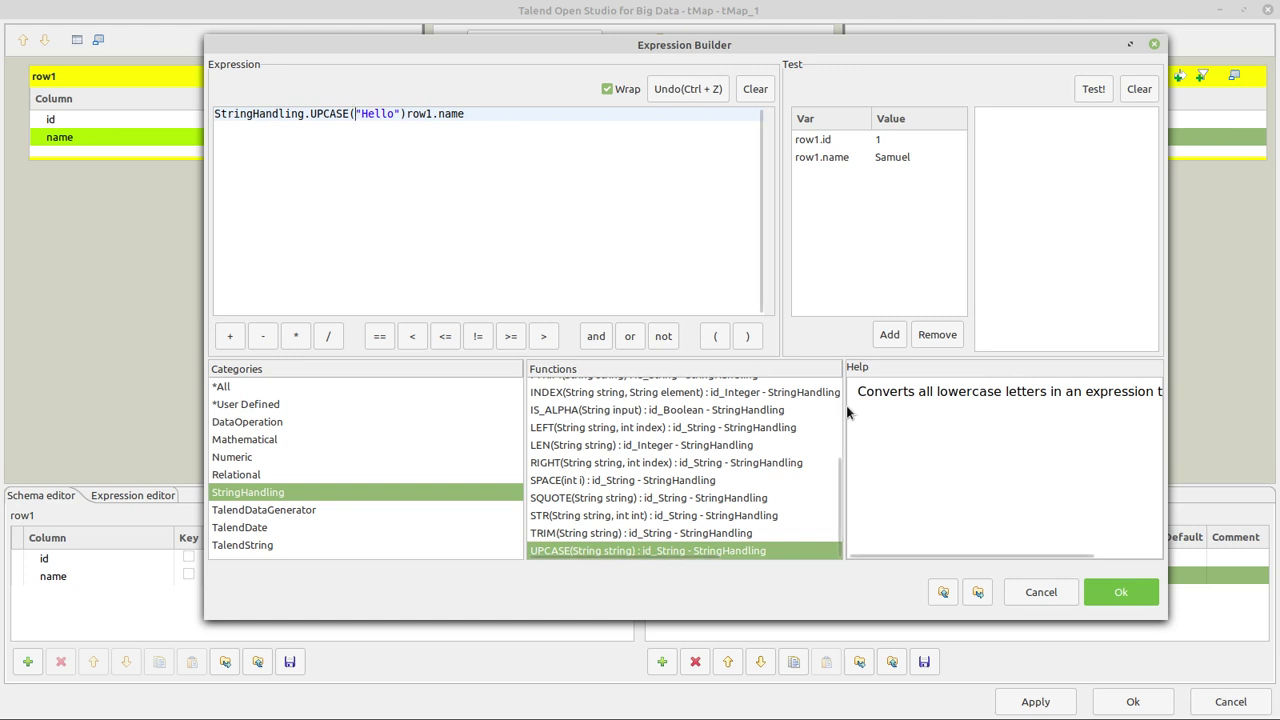
Replace the sample "Hello" argument with row1.name so the expression reads StringHandling.UPCASE(row1.name).
key(Delete)
key(Delete)
key(Delete)
key(Delete)
key(Delete)
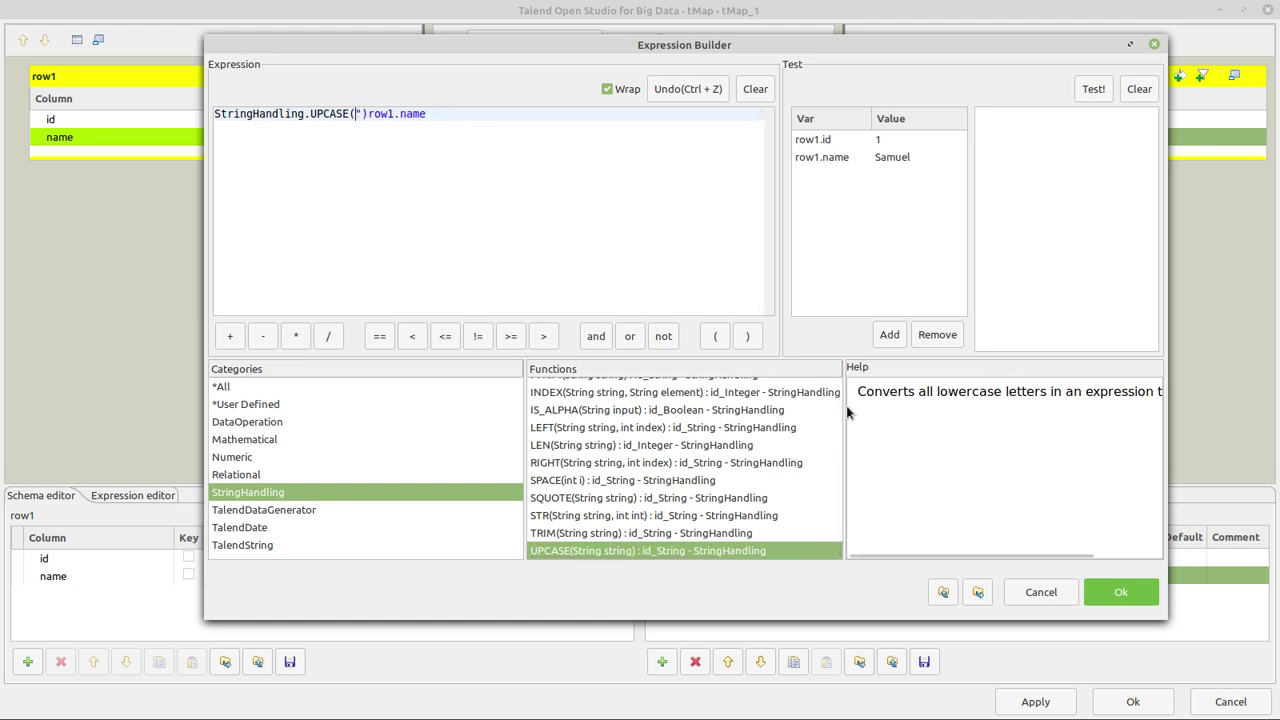
key(Delete)
key(Delete)
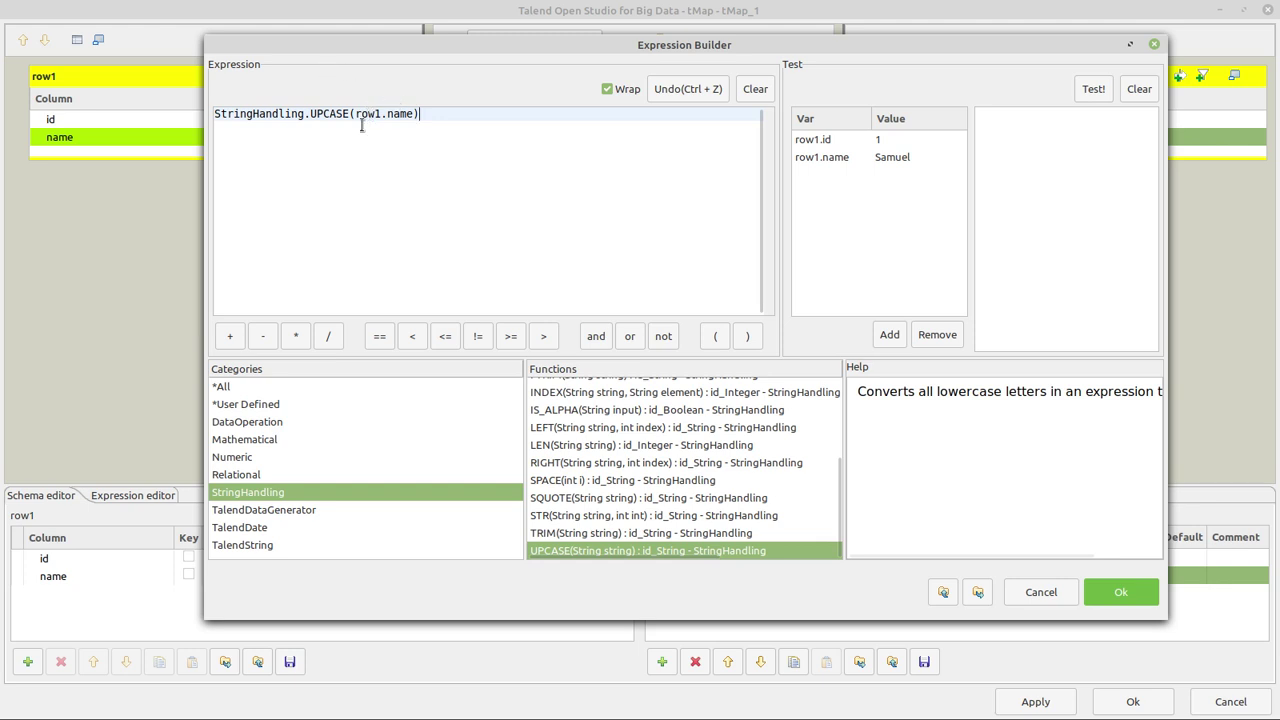
Set the test values of row1.id and row1.name to NULL.
click(882, 145)
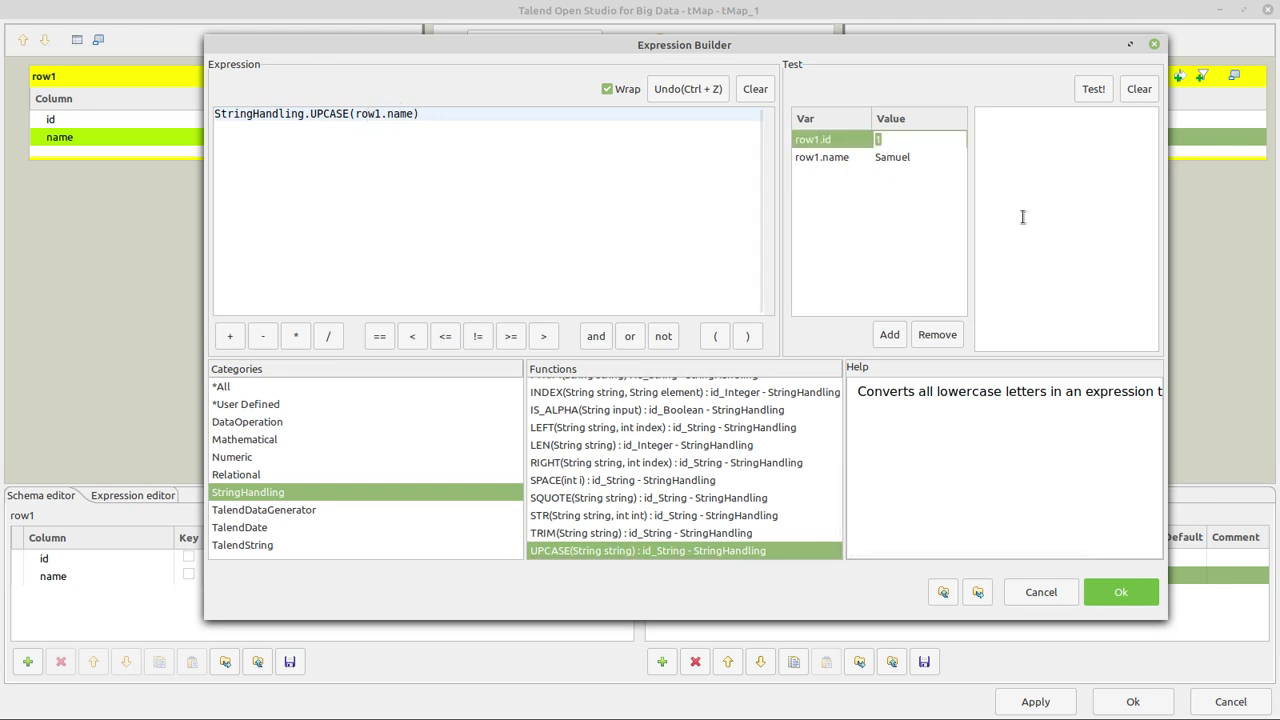
text(NULL)
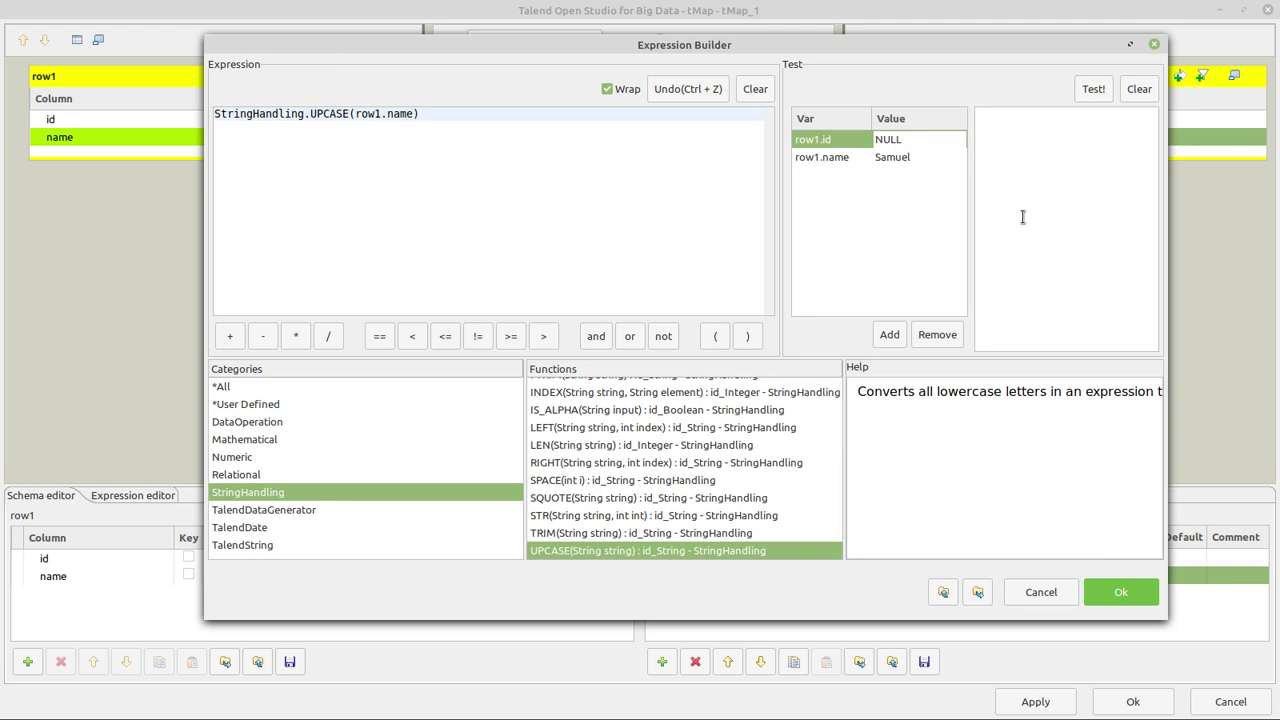
click(901, 156)
text(NULL)
key(Return)
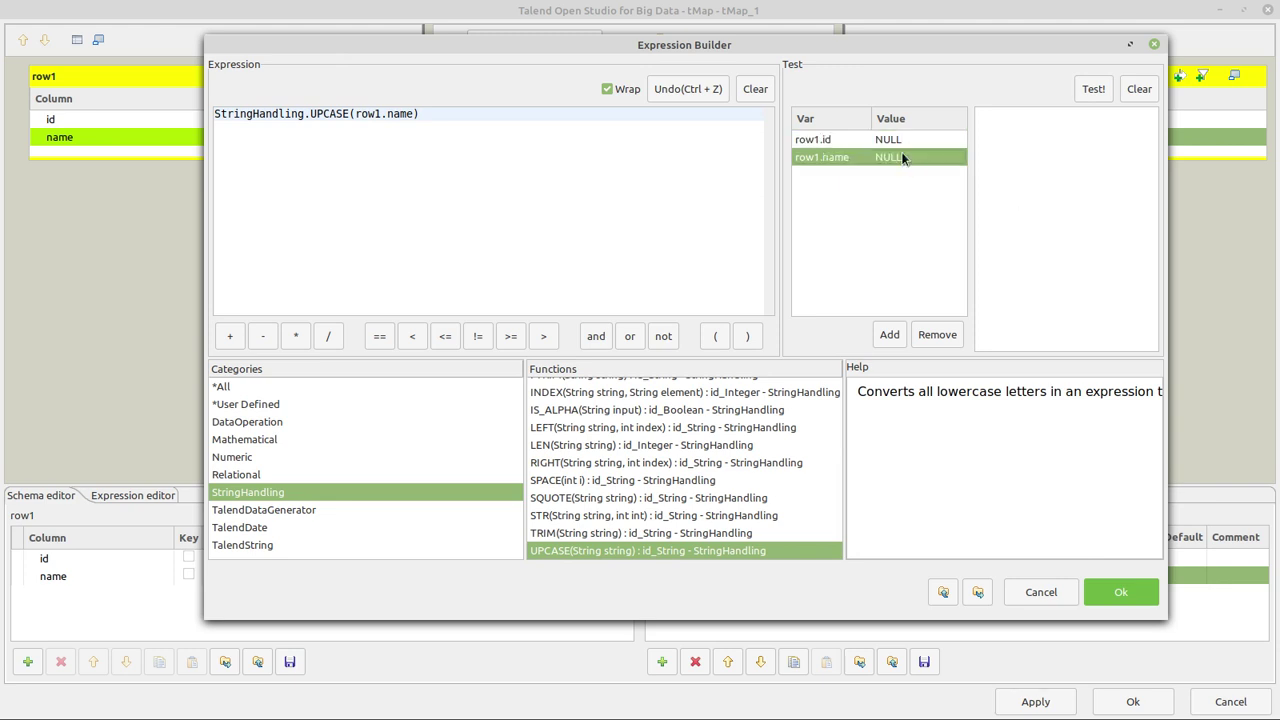
Set the test values to 1 for row1.id and a sample first name for row1.name, and test the expression.
click(912, 140)
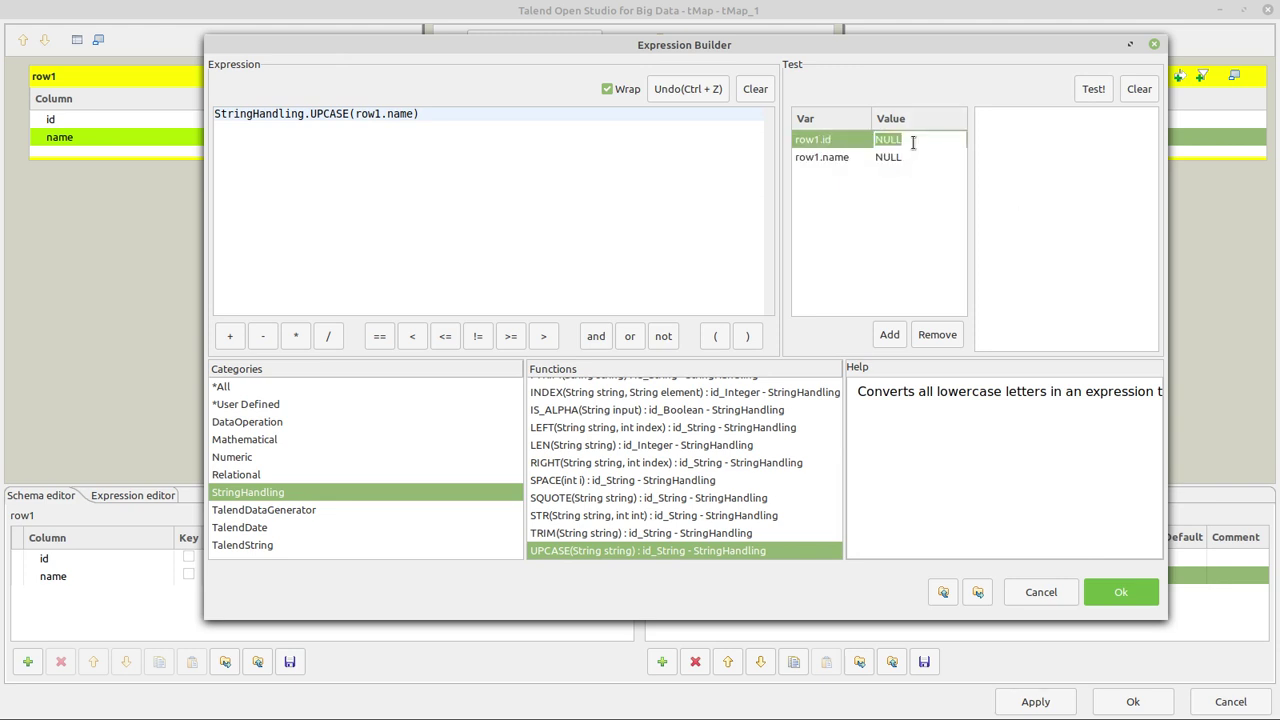
click(911, 156)
text(Samuel)
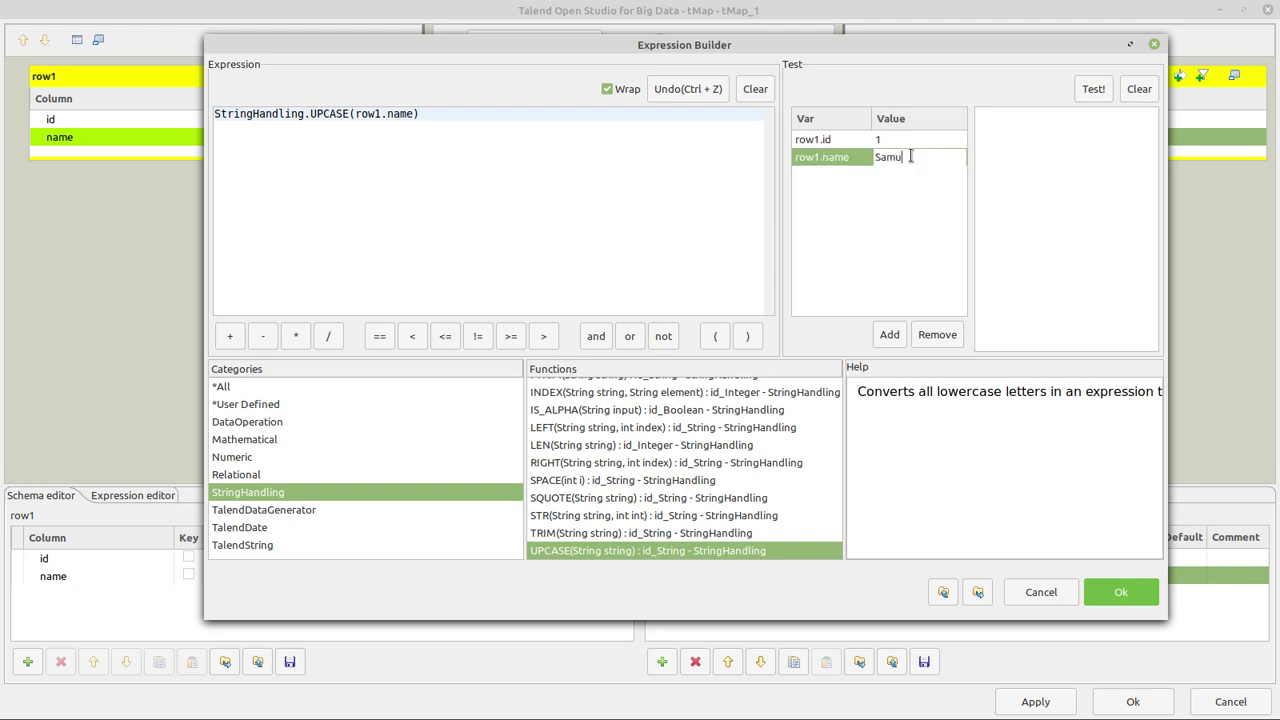
click(1091, 91)
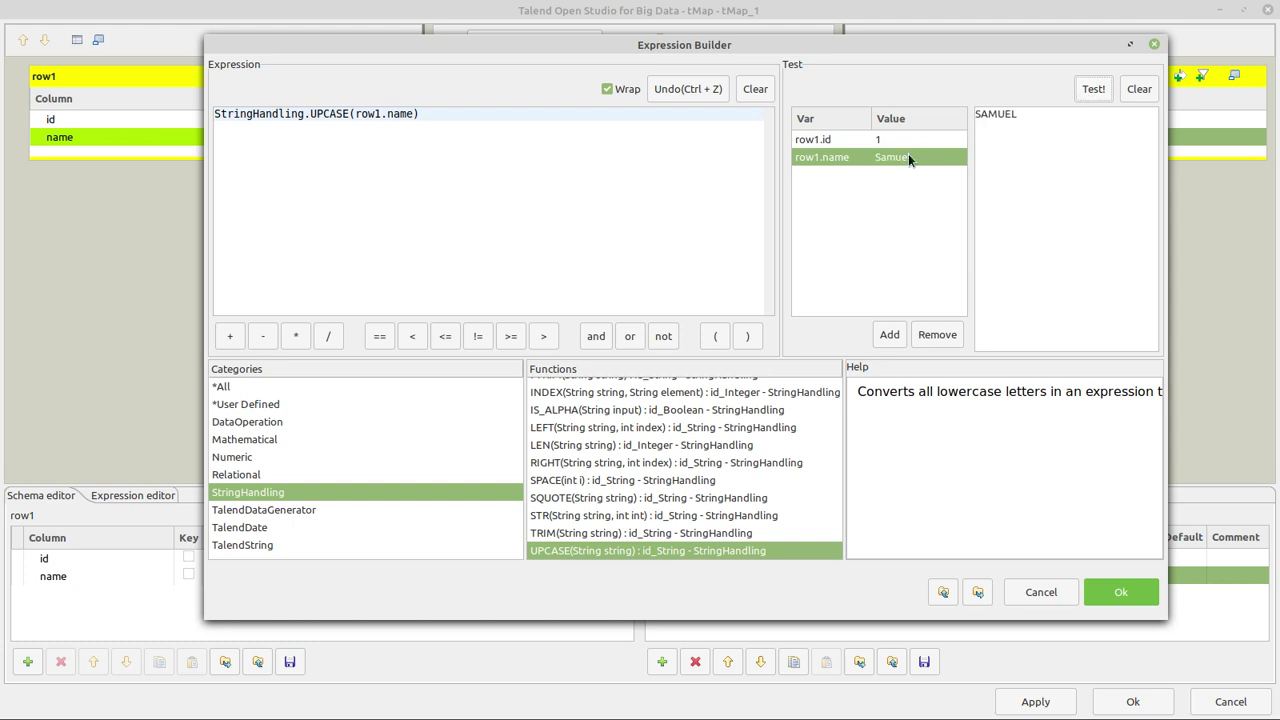
drag(220, 114, 457, 126)
click(631, 163)
drag(1017, 112, 857, 110)
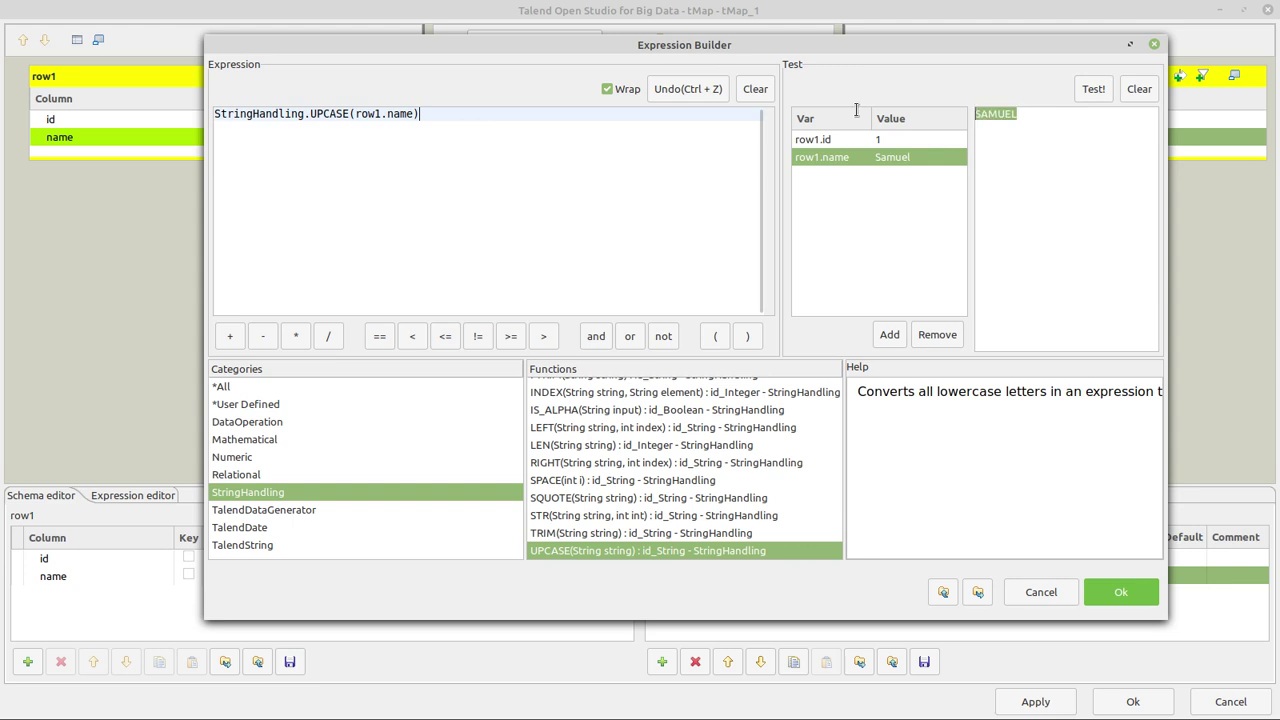
click(874, 160)
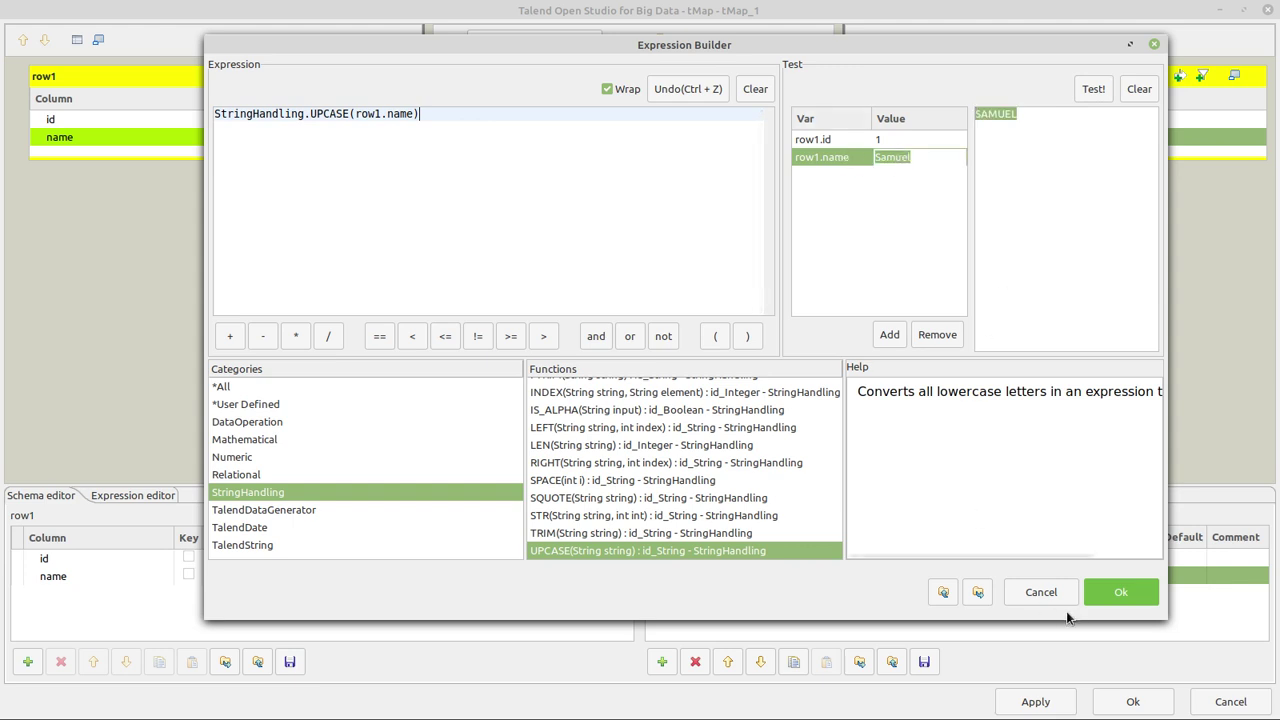
Accept the UPCASE expression for the name column and confirm the tMap_1 settings.
click(1122, 594)
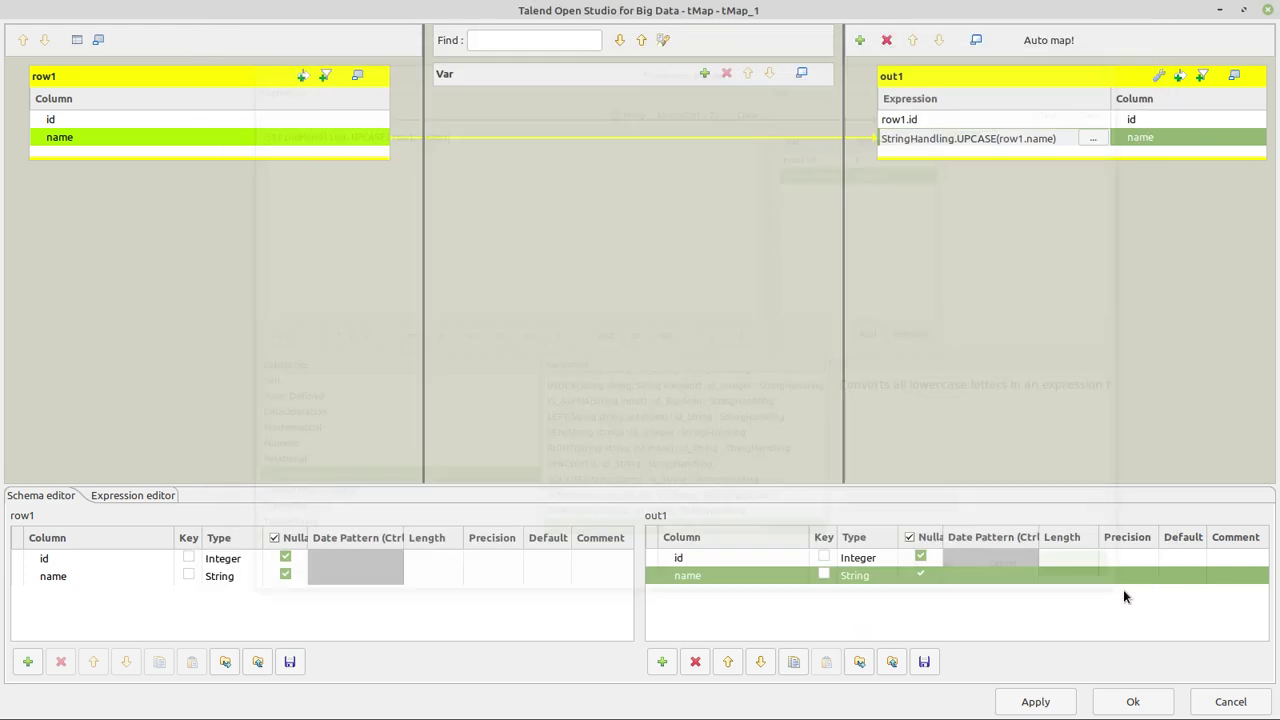
click(1162, 141)
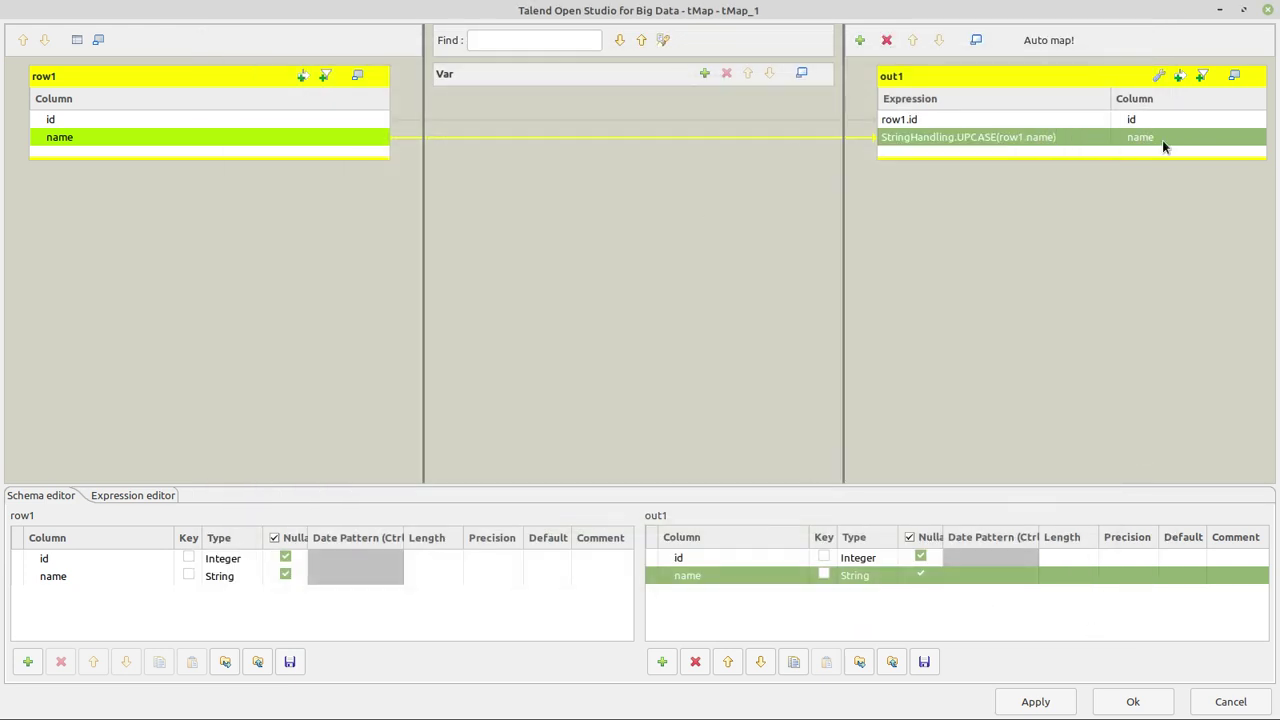
click(1132, 703)
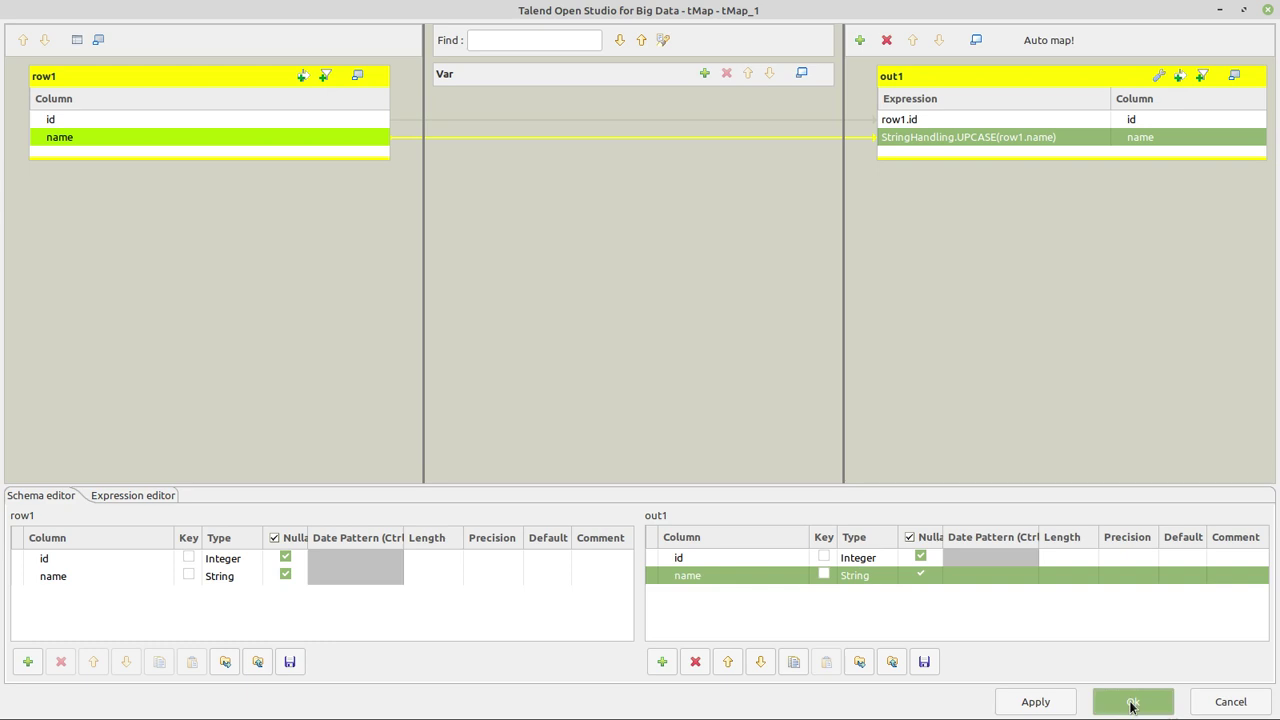
click(1132, 703)
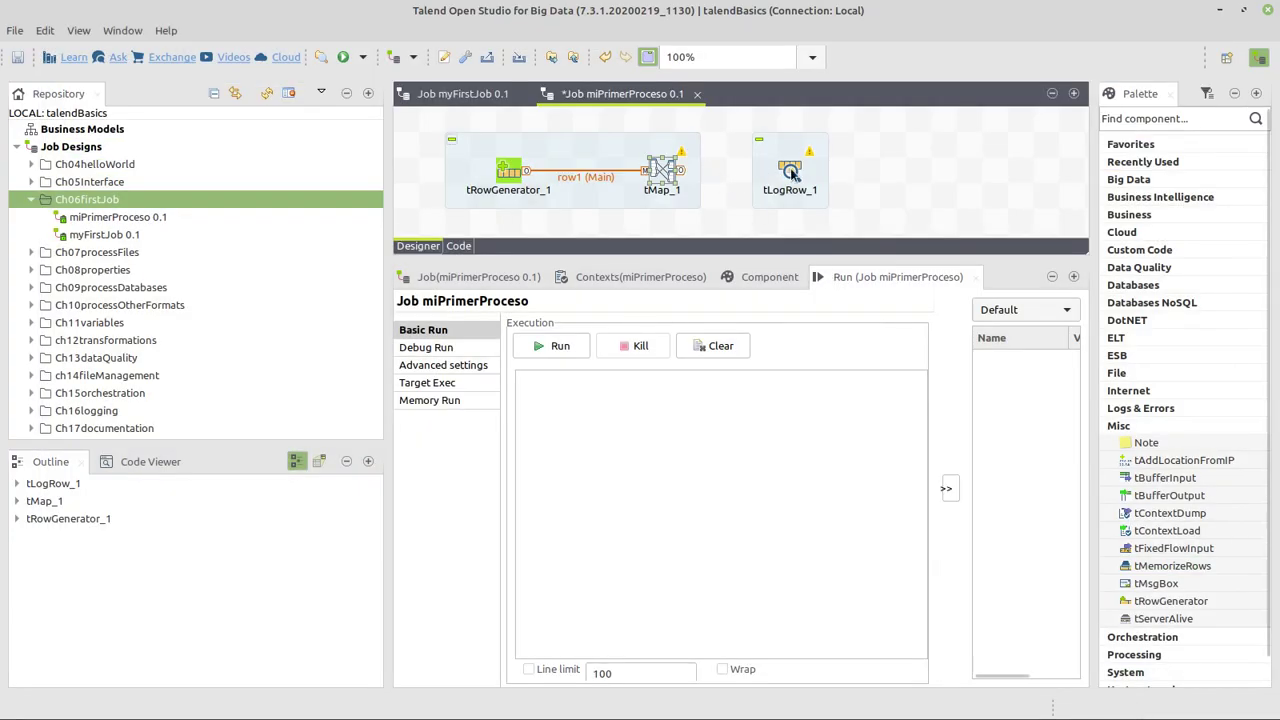
Space tLogRow_1 slightly farther from tMap_1 and connect tMap_1's out1 row to it.
drag(790, 168, 816, 168)
right_click(665, 174)
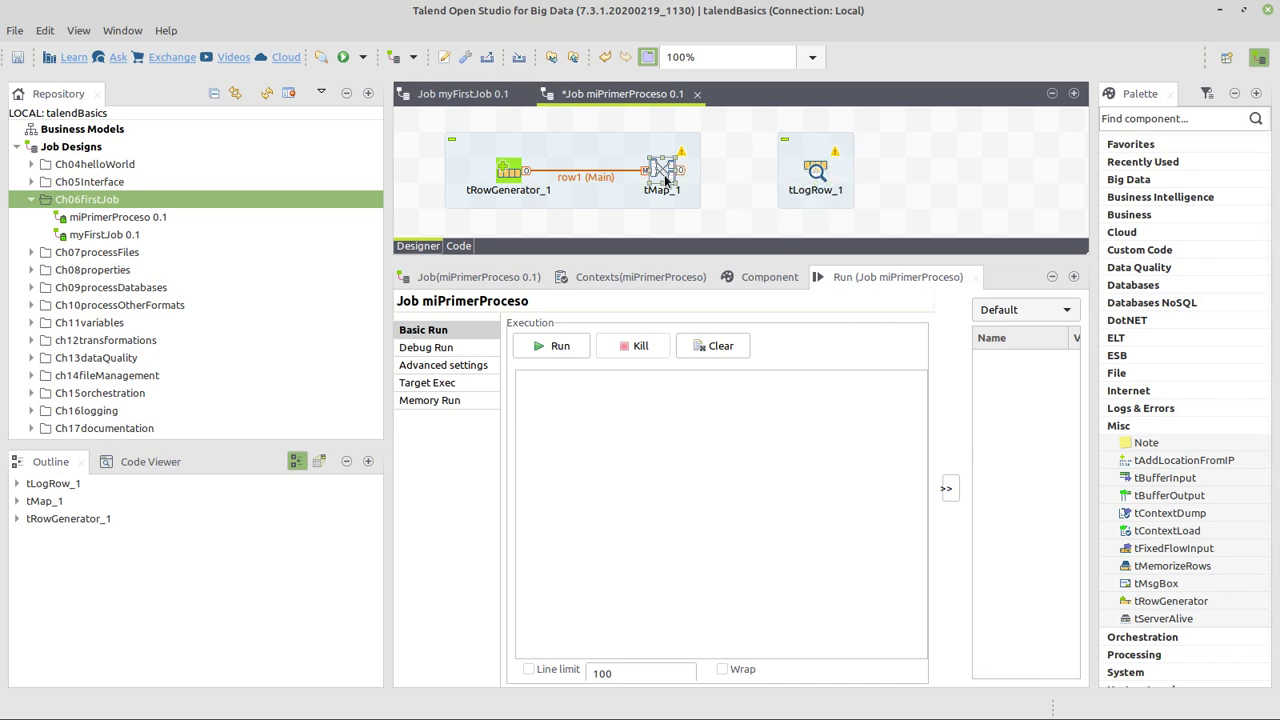
mouse_move(723, 190)
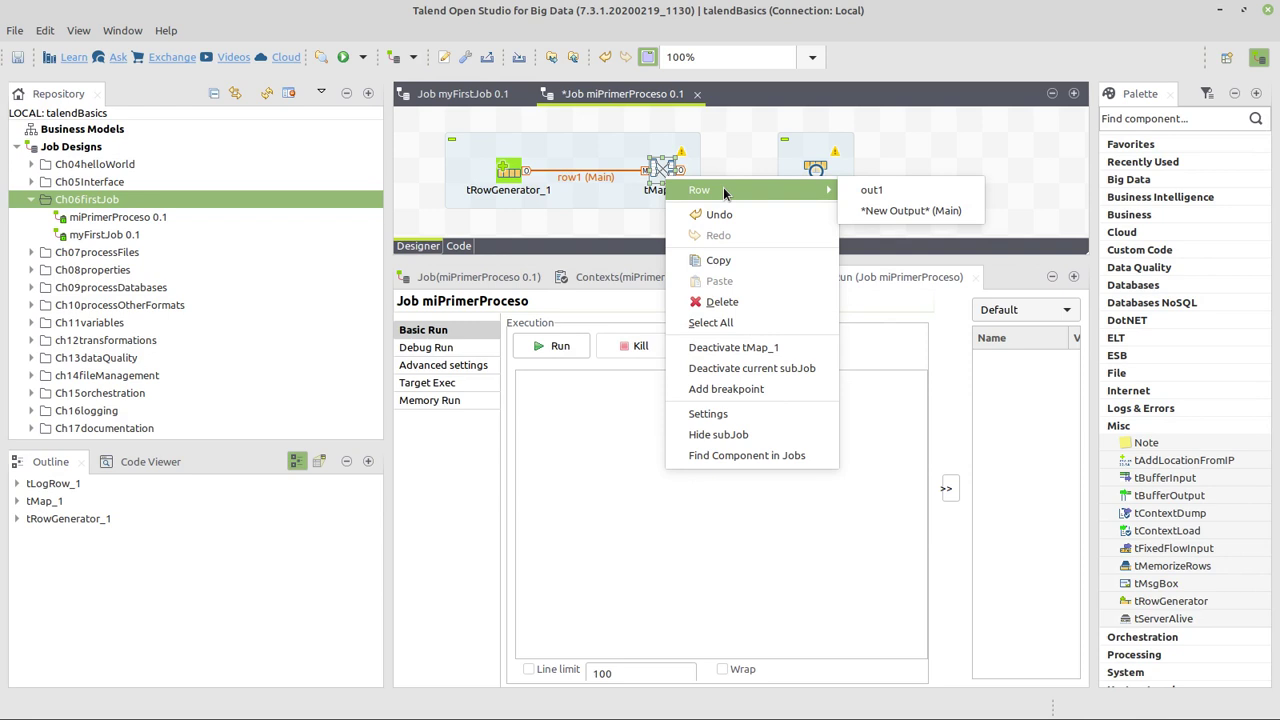
click(872, 192)
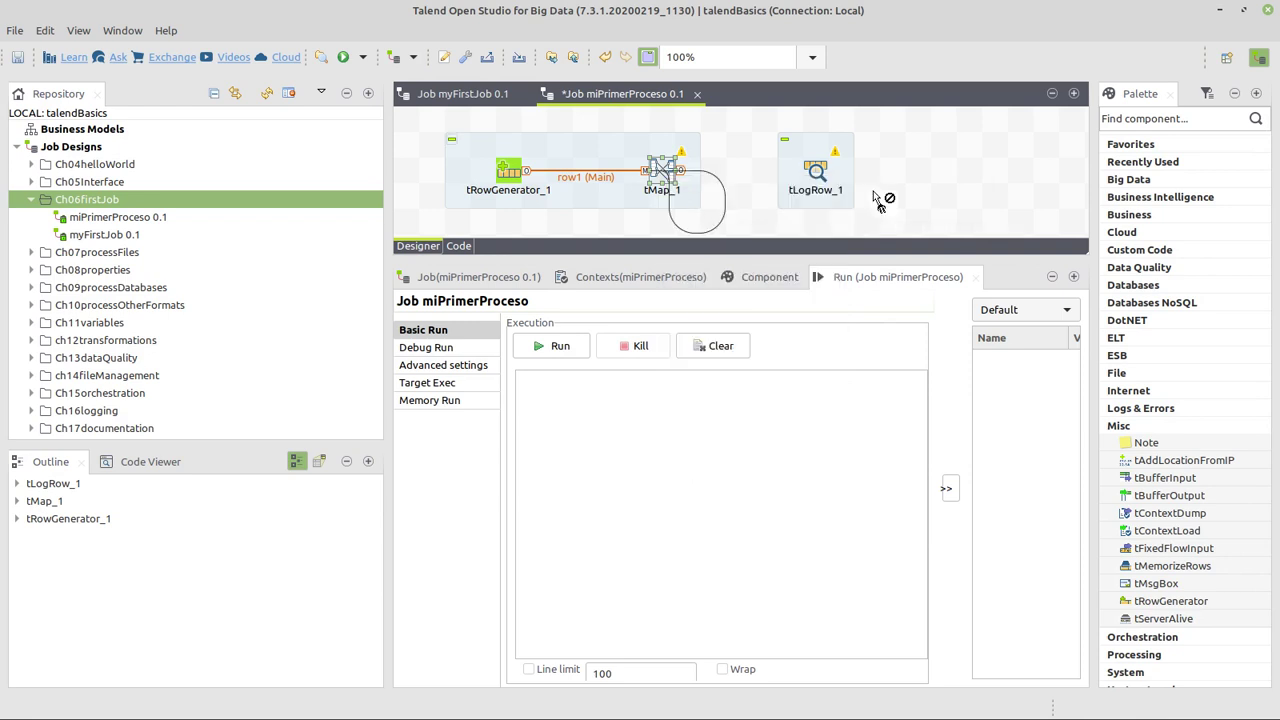
click(820, 186)
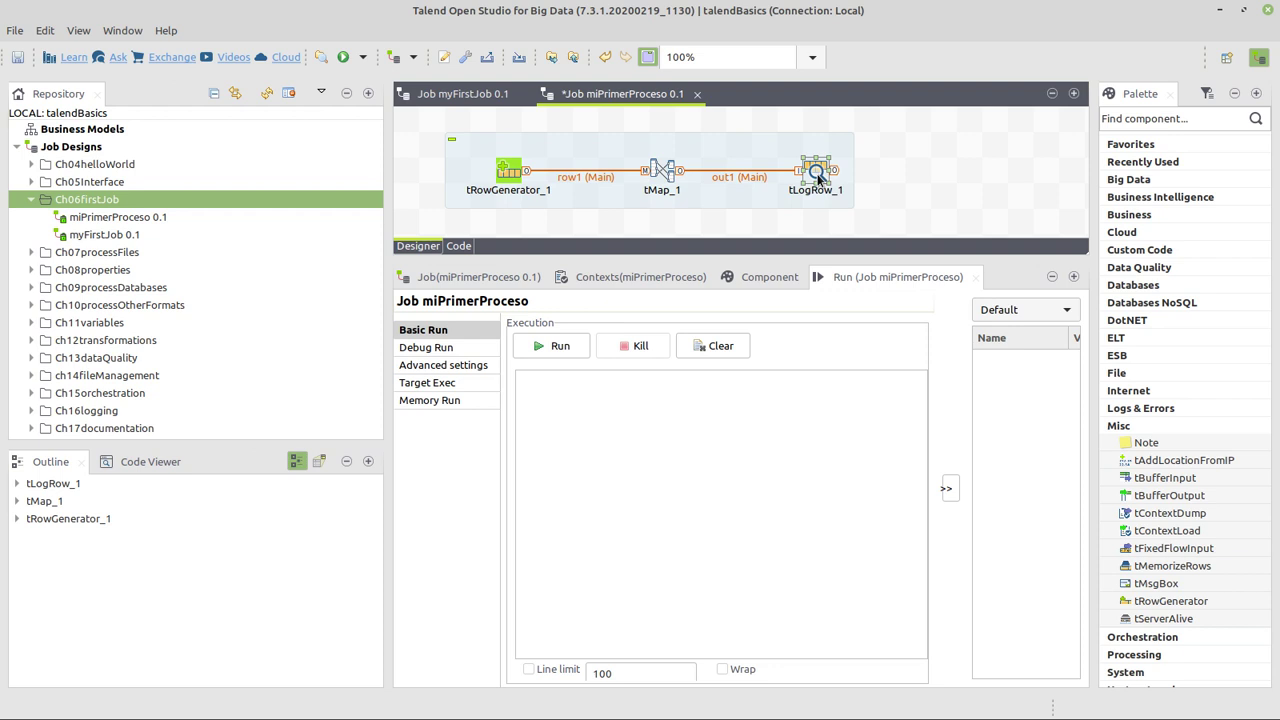
Set tLogRow_1's mode to Table (print values in cells of a table).
click(765, 277)
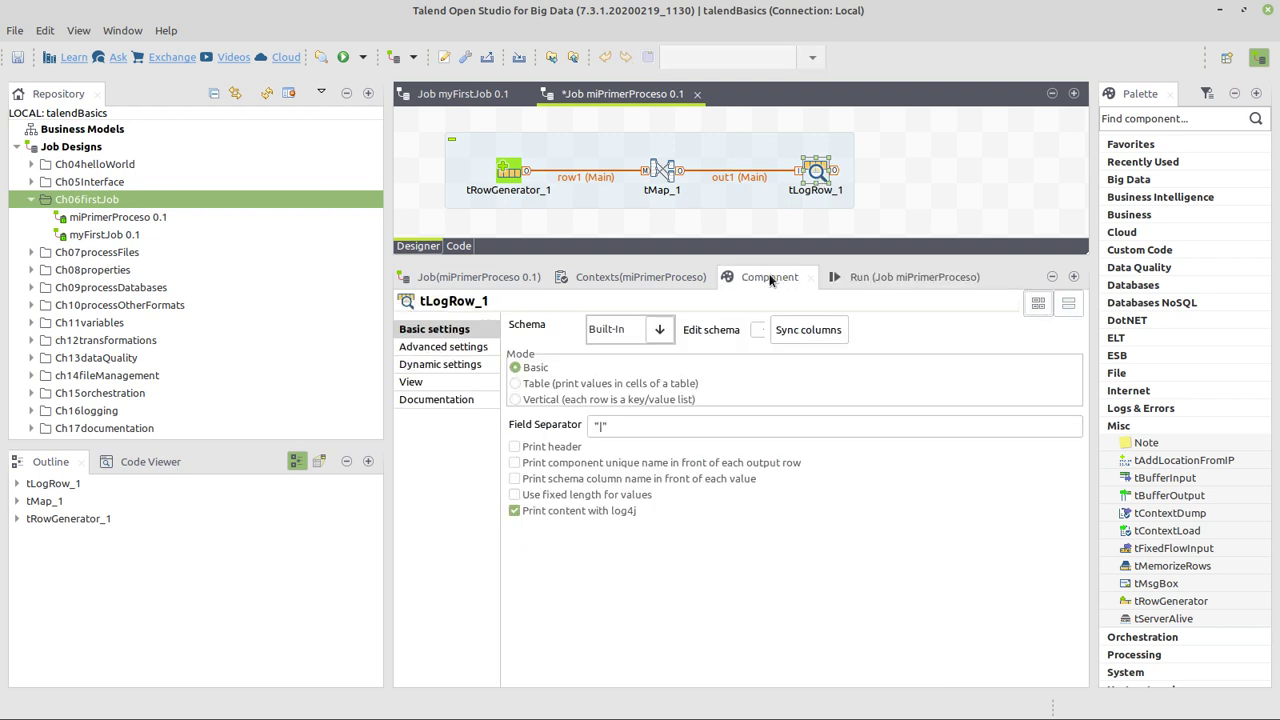
click(516, 384)
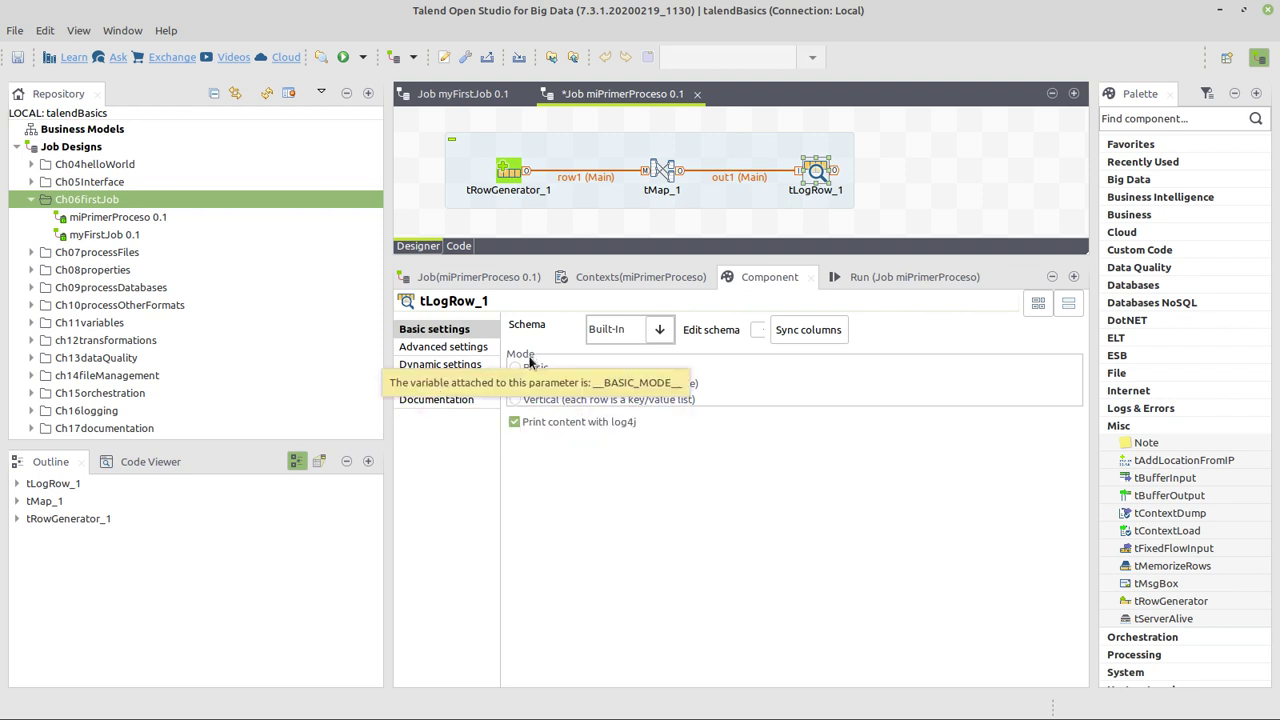
Save and run the job, minimize the Palette and Outline views, and examine the logged rows from the start of the output.
click(903, 280)
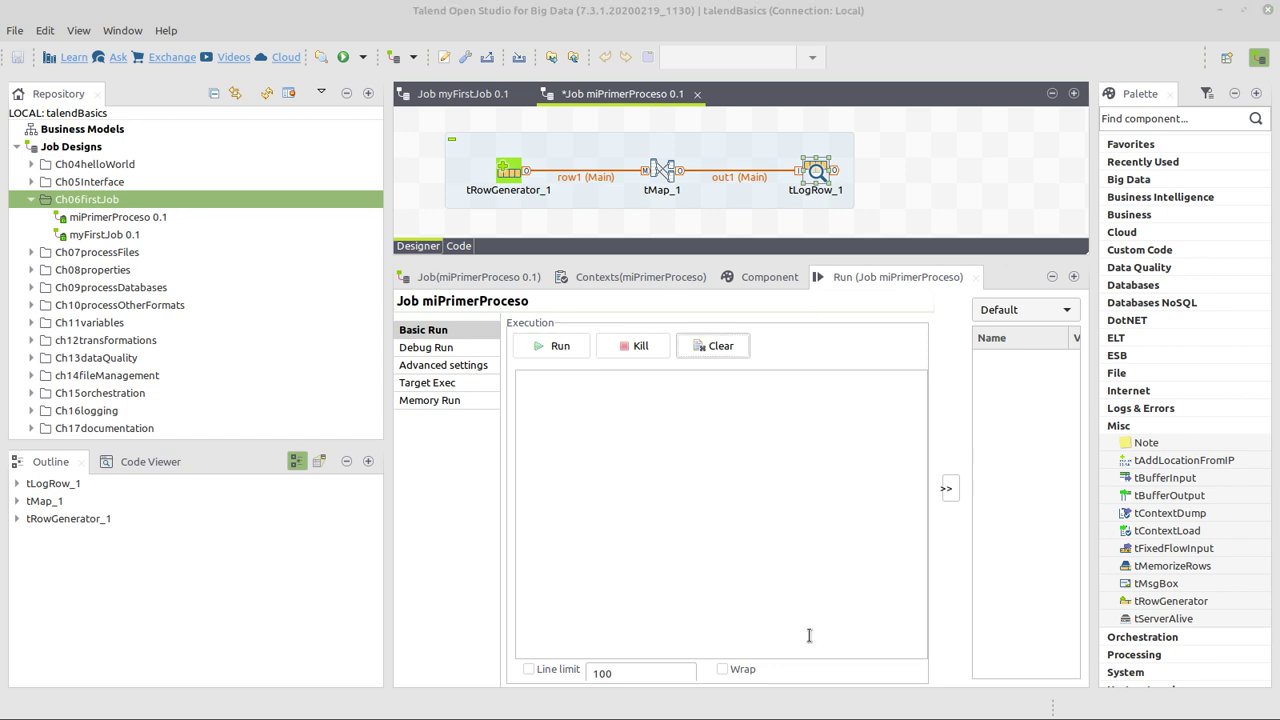
key(ctrl+s)
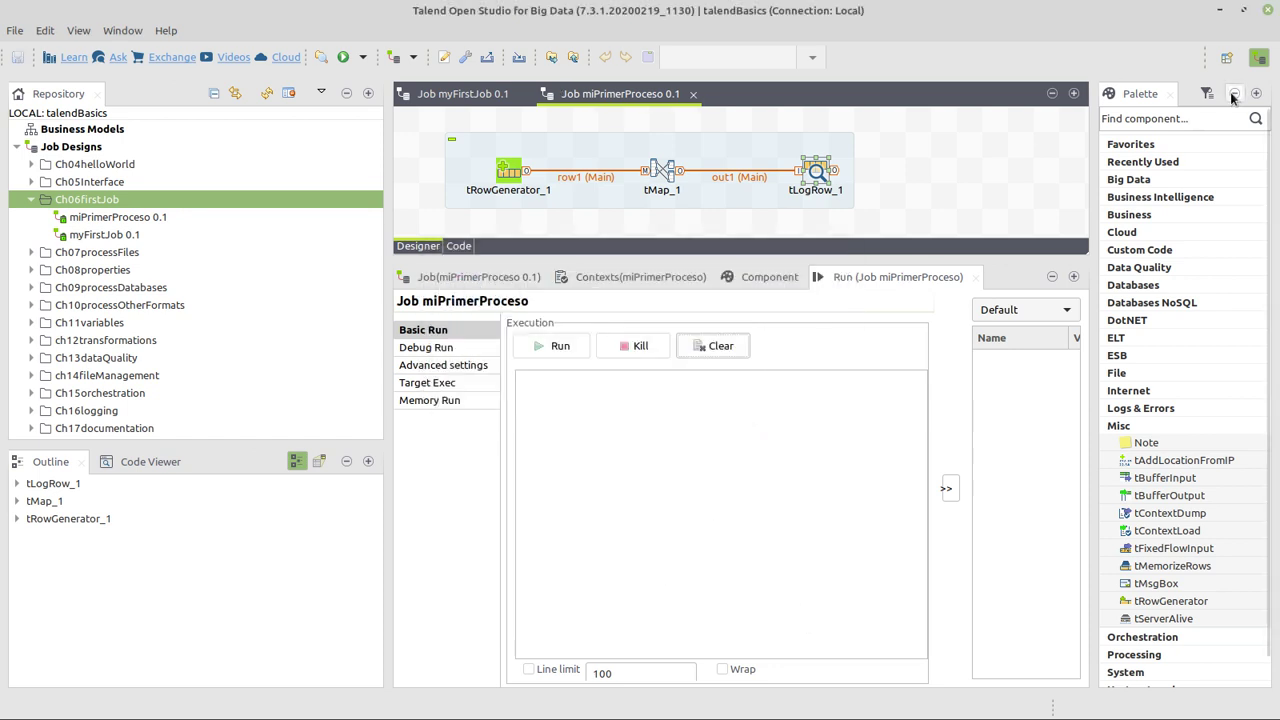
click(1233, 95)
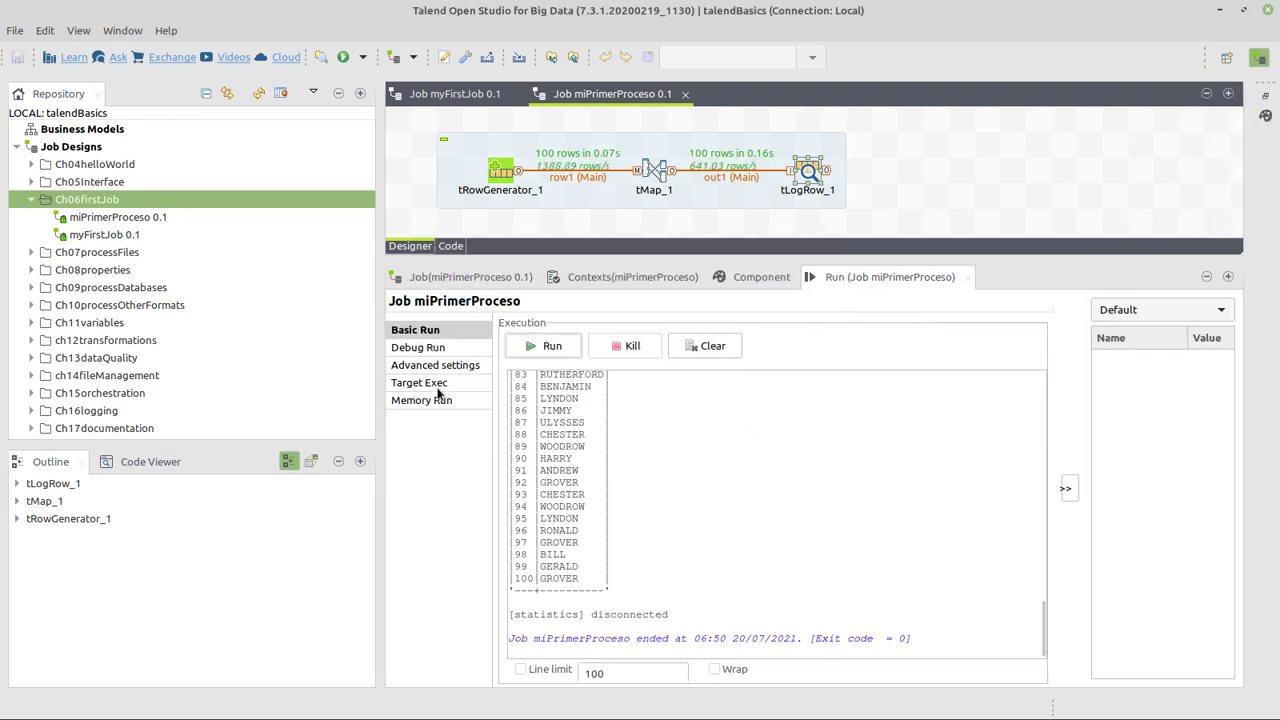
click(338, 461)
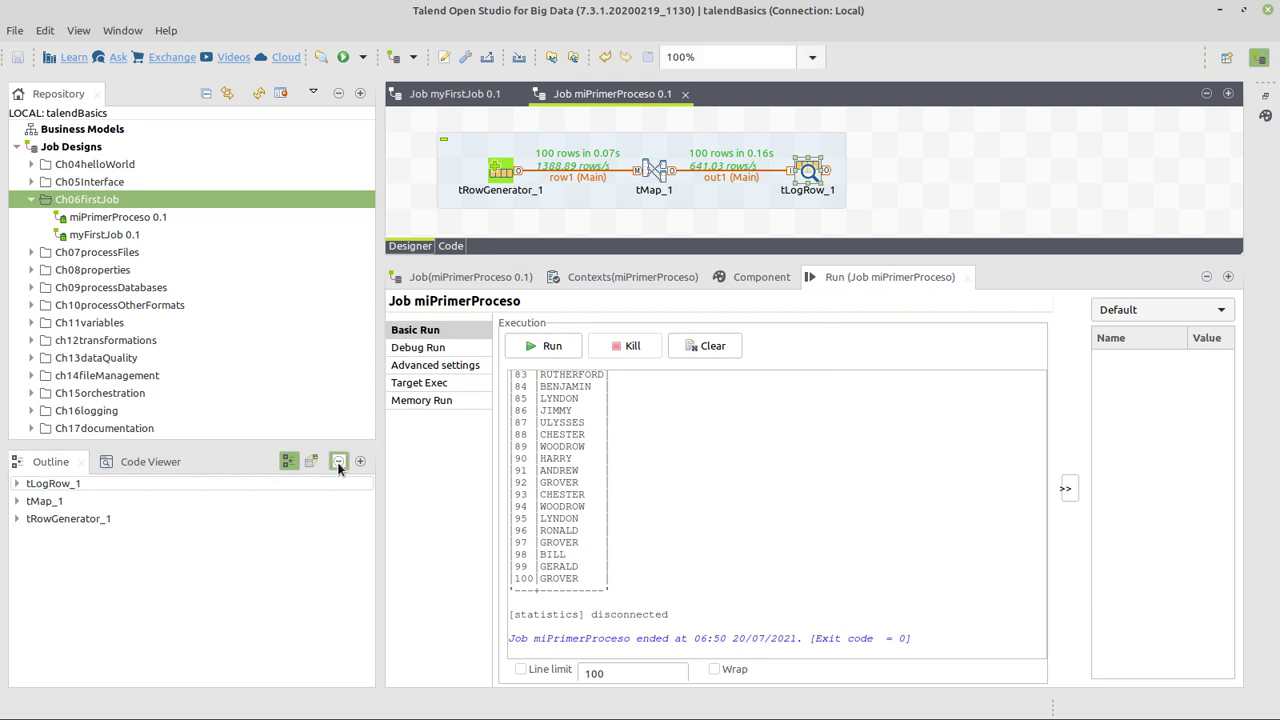
scroll(726, 533, up, 20)
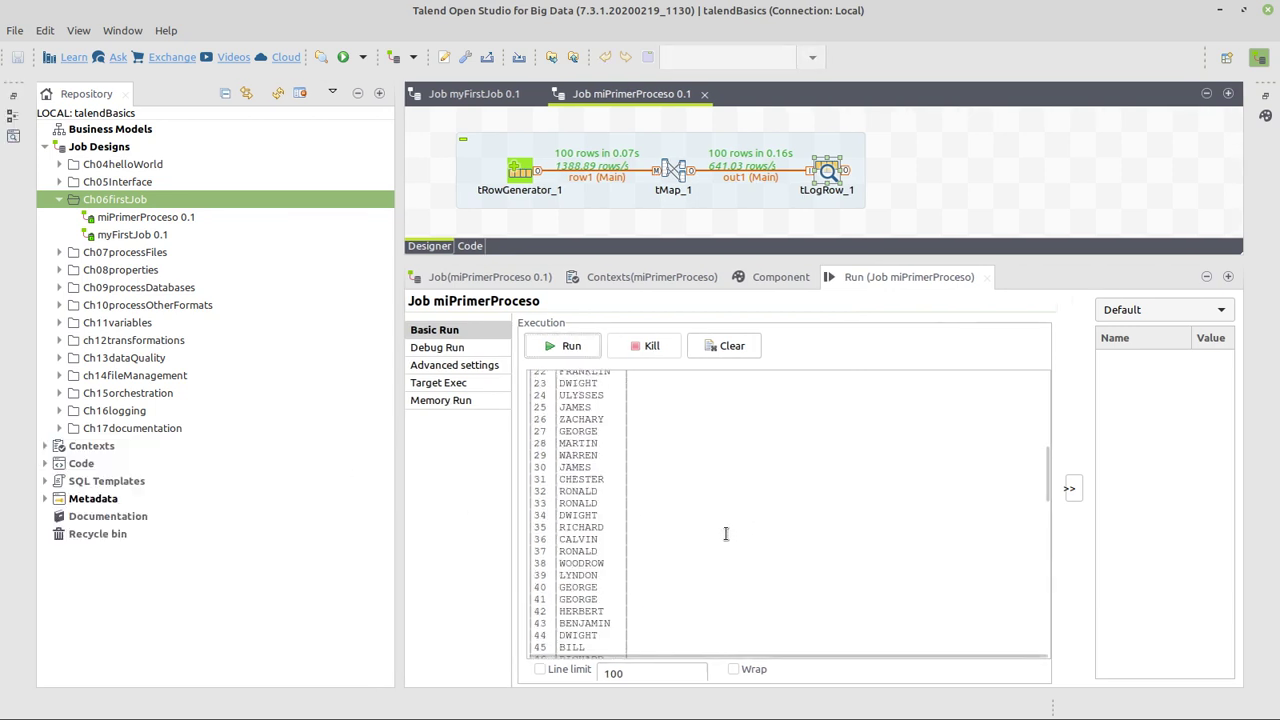
scroll(726, 533, up, 1)
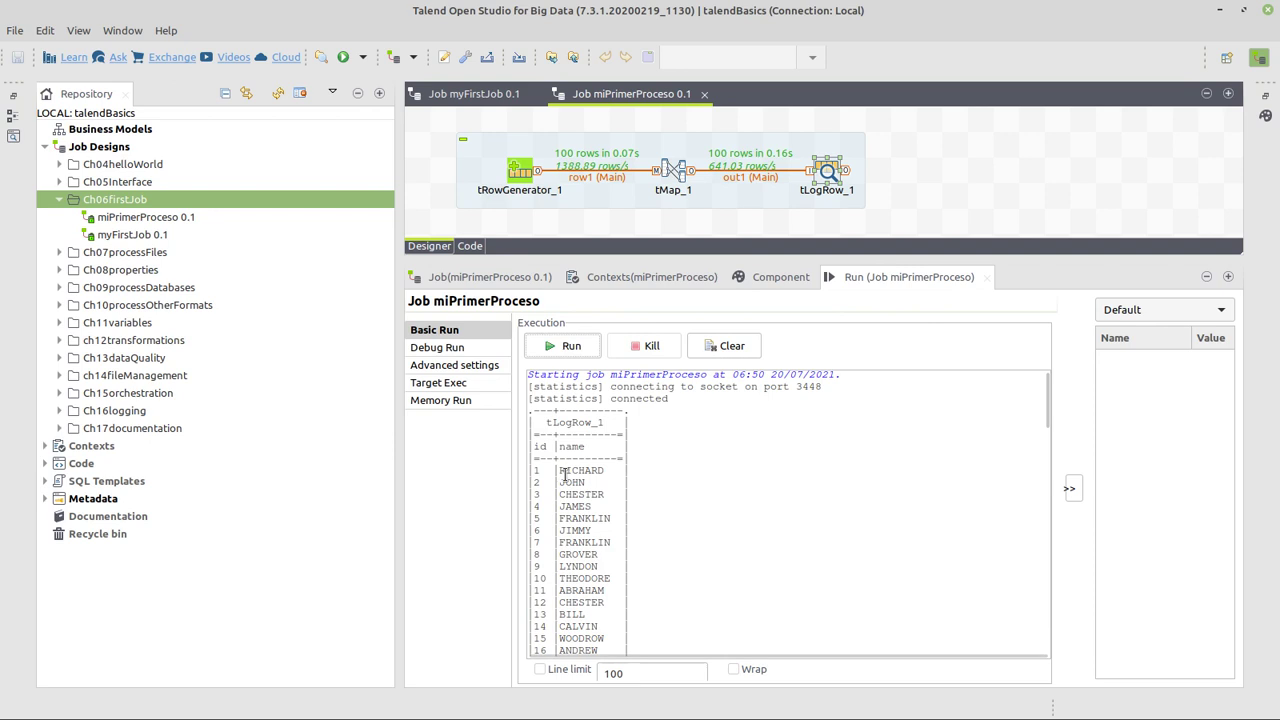
Paste a copy of tLogRow_1 below the row1 link between tRowGenerator_1 and tMap_1, and select that link.
click(816, 196)
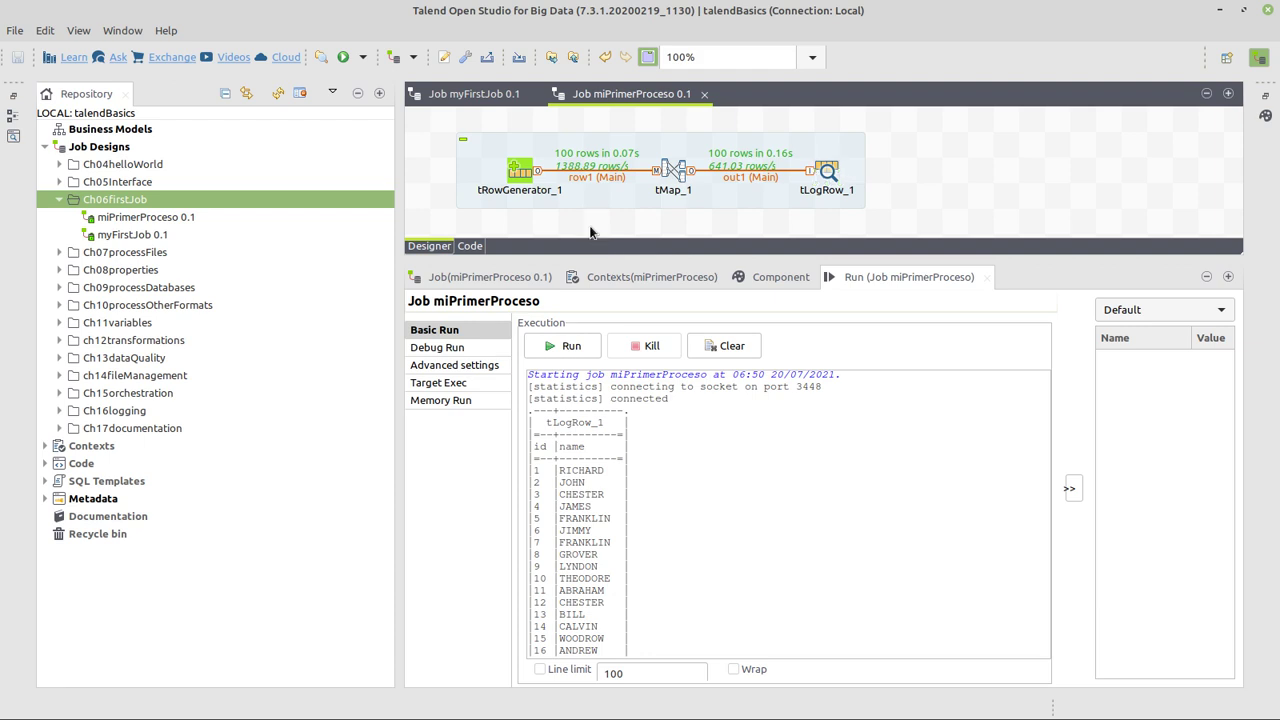
key(ctrl+v)
drag(686, 204, 588, 228)
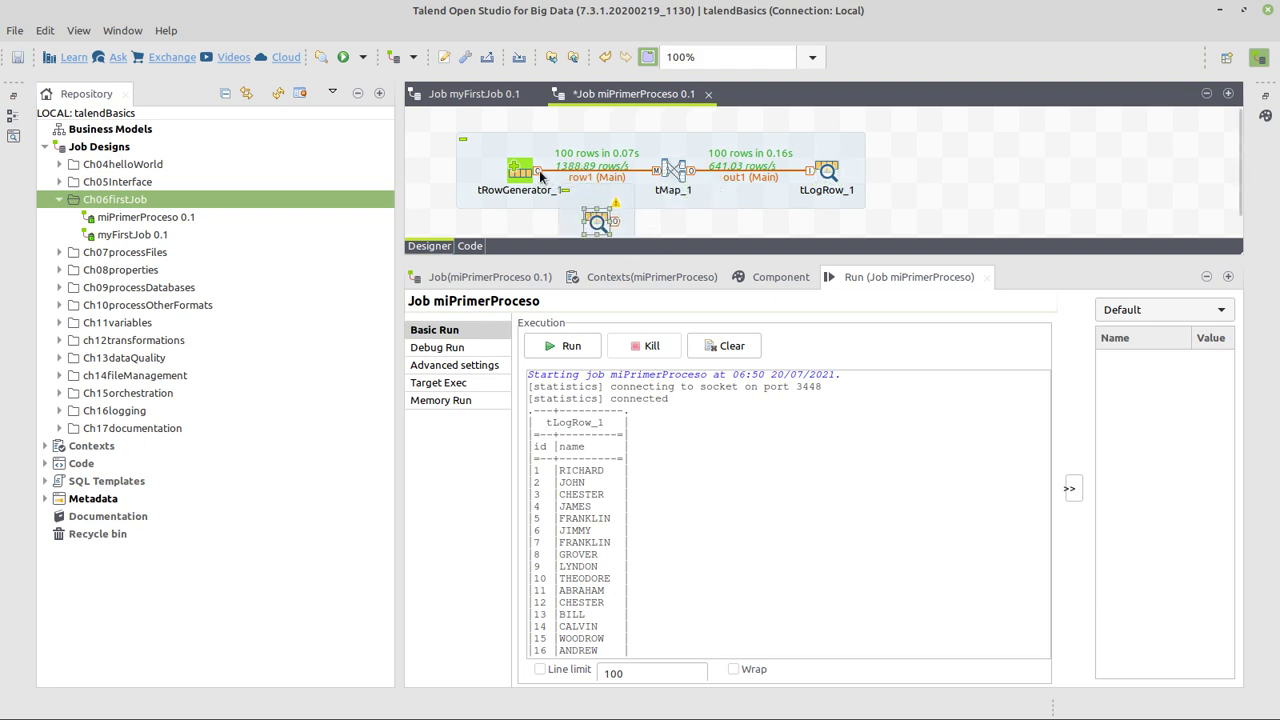
click(540, 175)
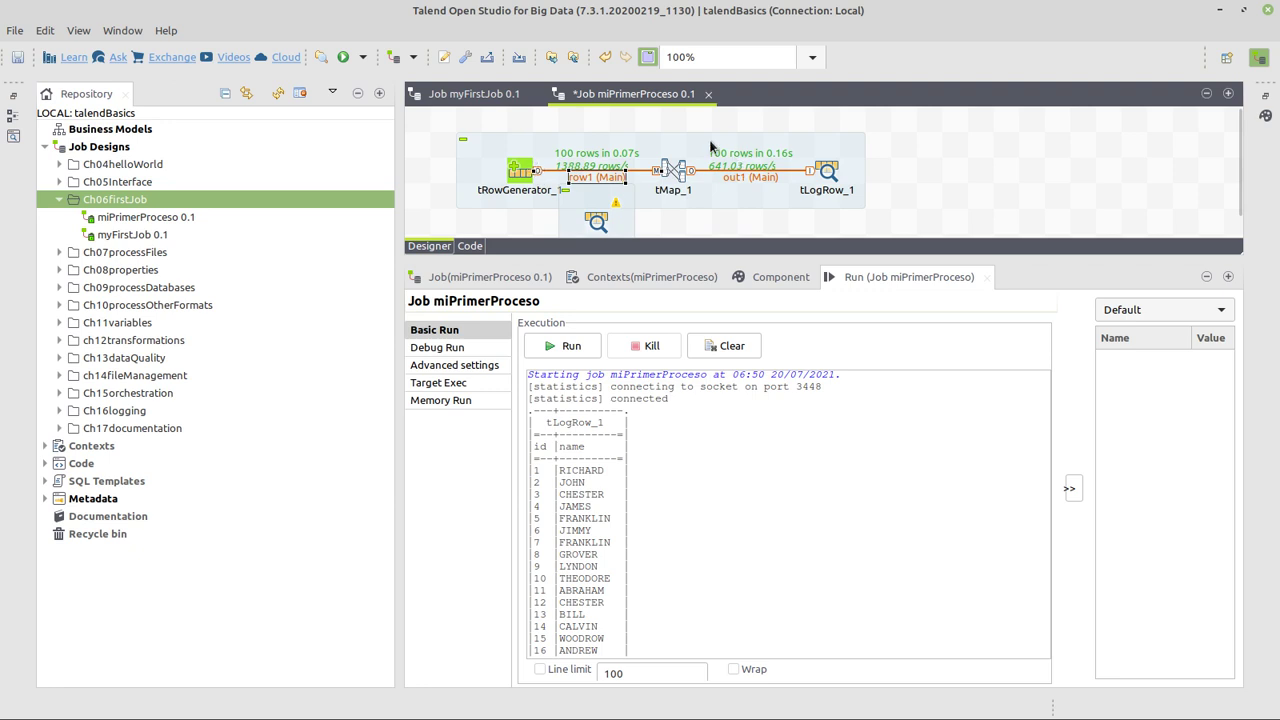